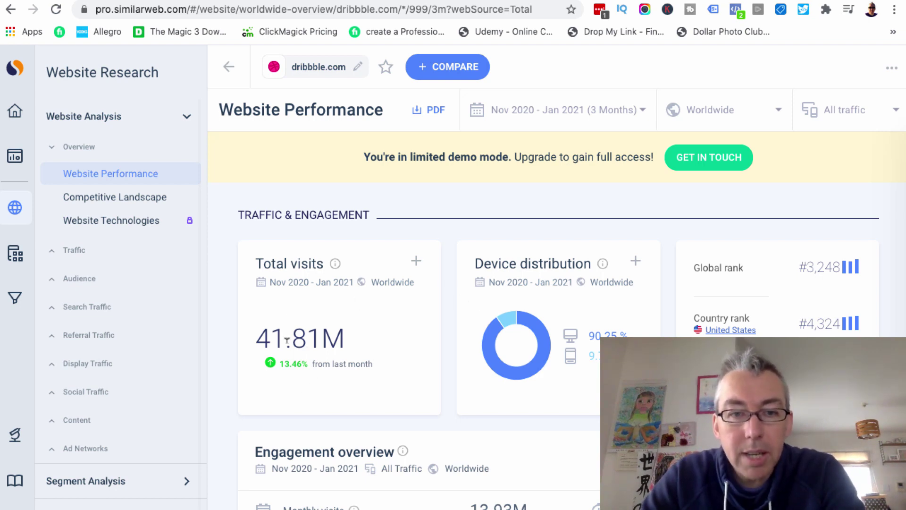
Step: Scroll through dribbble.com's SimilarWeb engagement, visits, channels and top countries (United States ~12.76%)
mouse_move(312, 338)
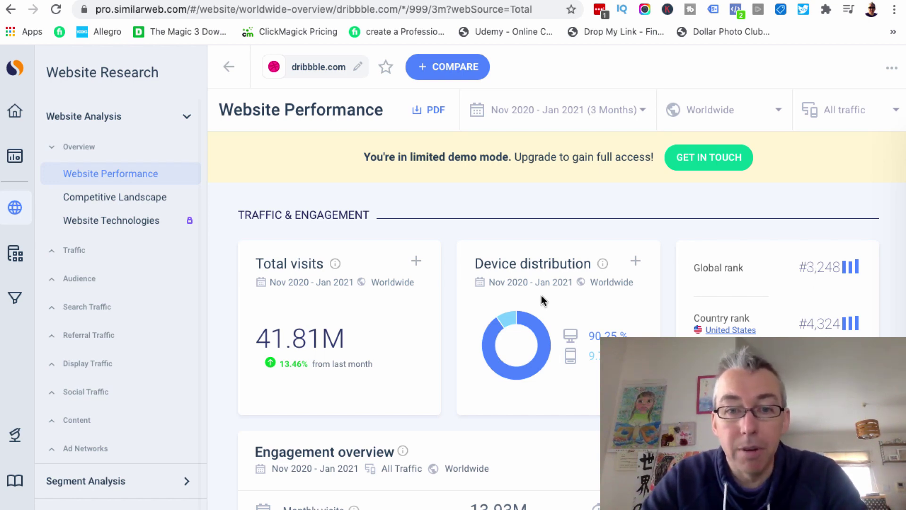
scroll(542, 297, down, 4)
scroll(541, 298, down, 1)
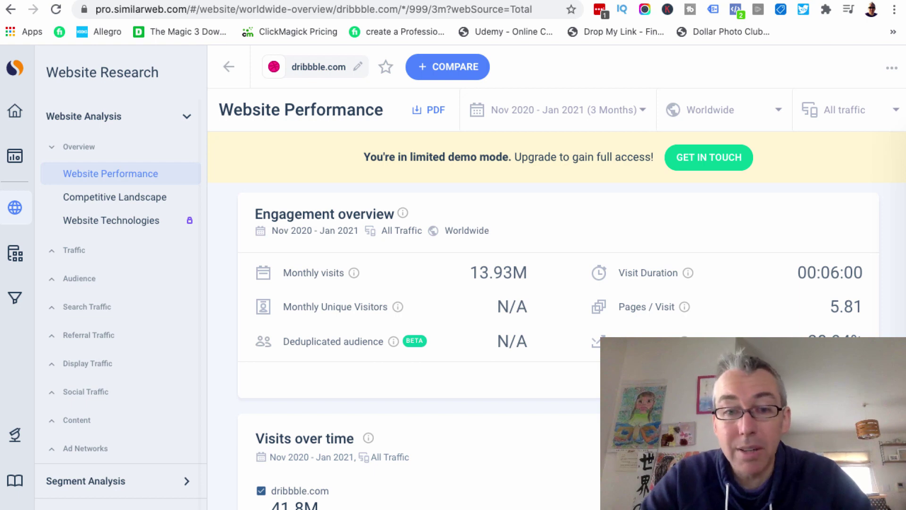
scroll(557, 344, down, 8)
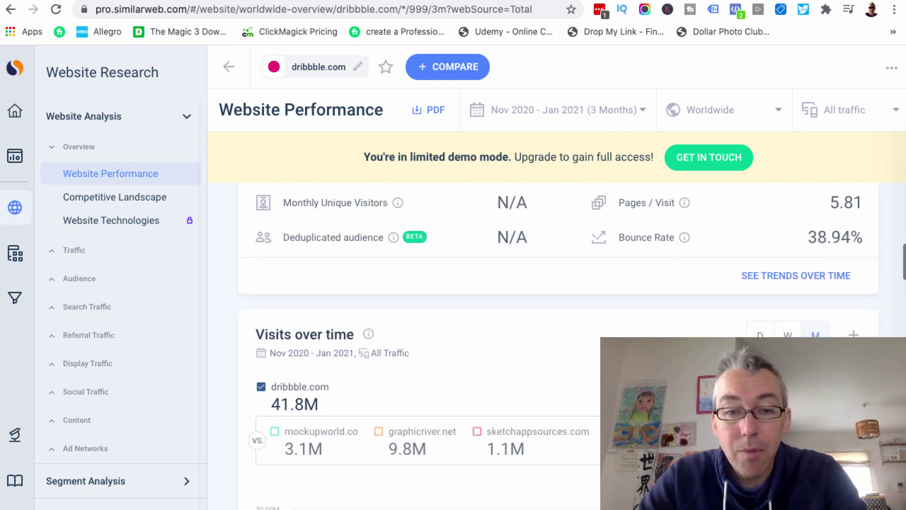
scroll(556, 345, down, 7)
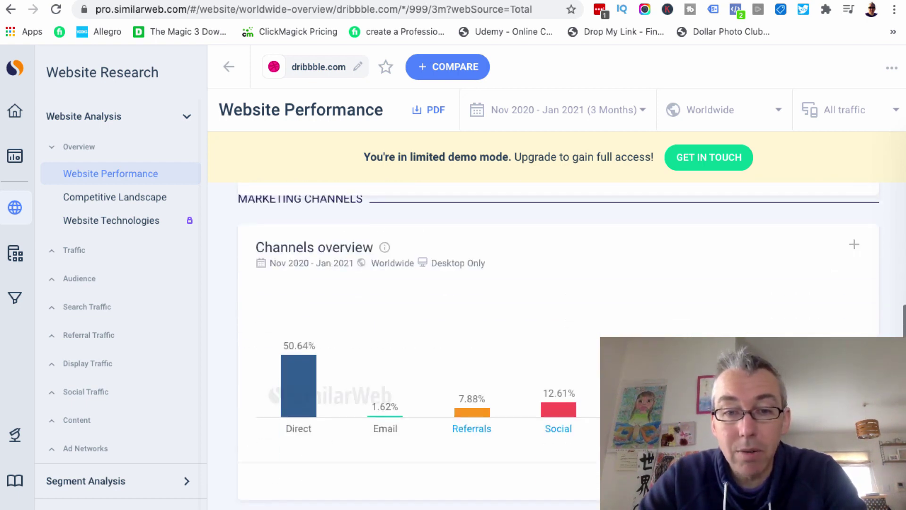
scroll(363, 323, down, 2)
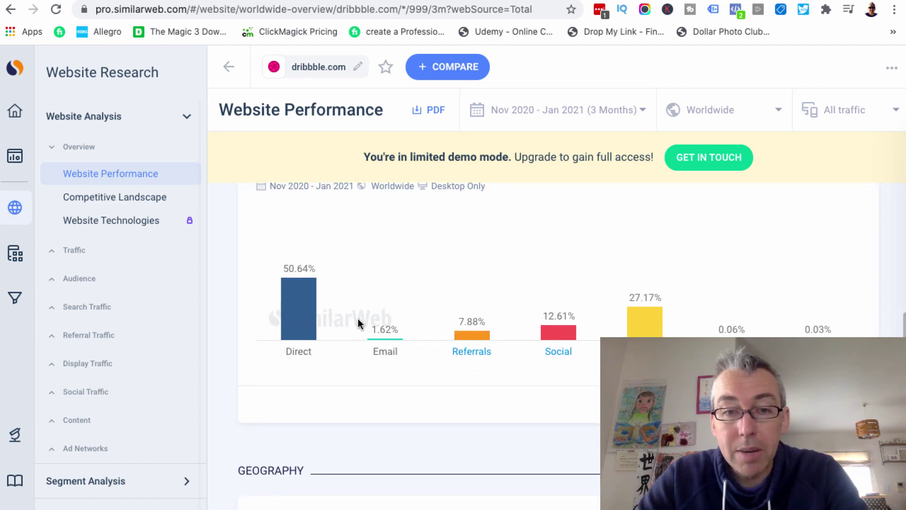
scroll(305, 317, up, 2)
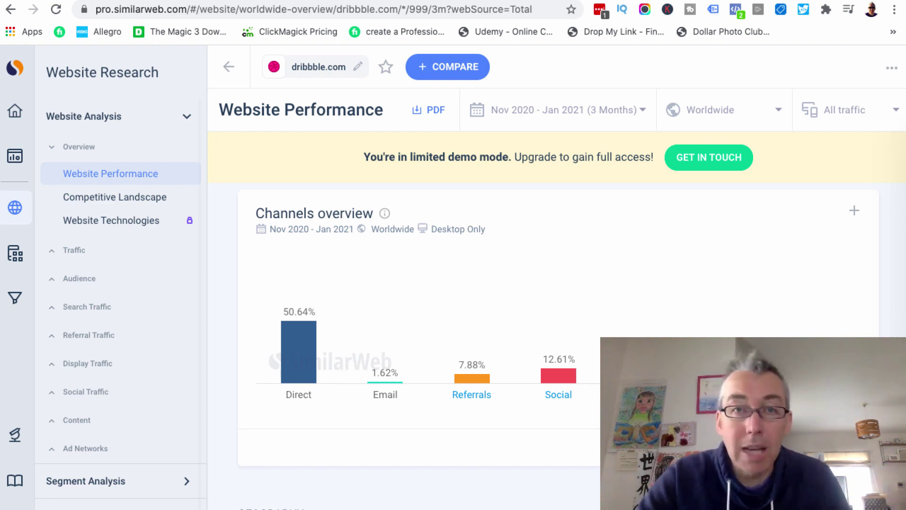
scroll(567, 394, down, 5)
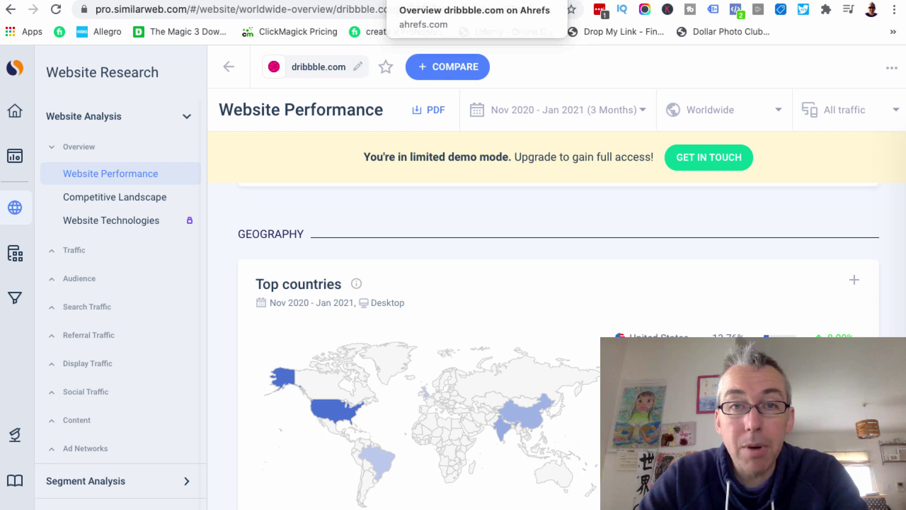
Step: Review Ahrefs' dribbble.com overview (DR 93, 1.4M organic traffic) and its organic traffic chart
key(ctrl+Tab)
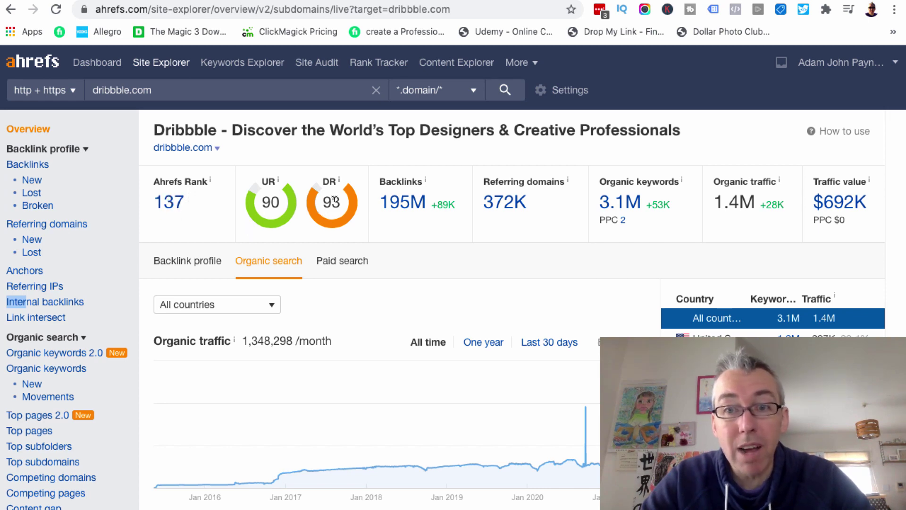
scroll(360, 330, down, 2)
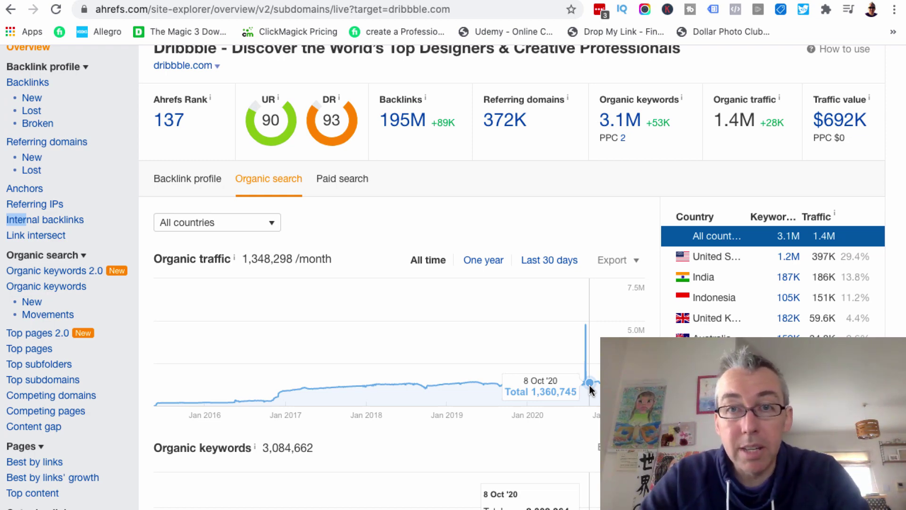
scroll(590, 390, up, 1)
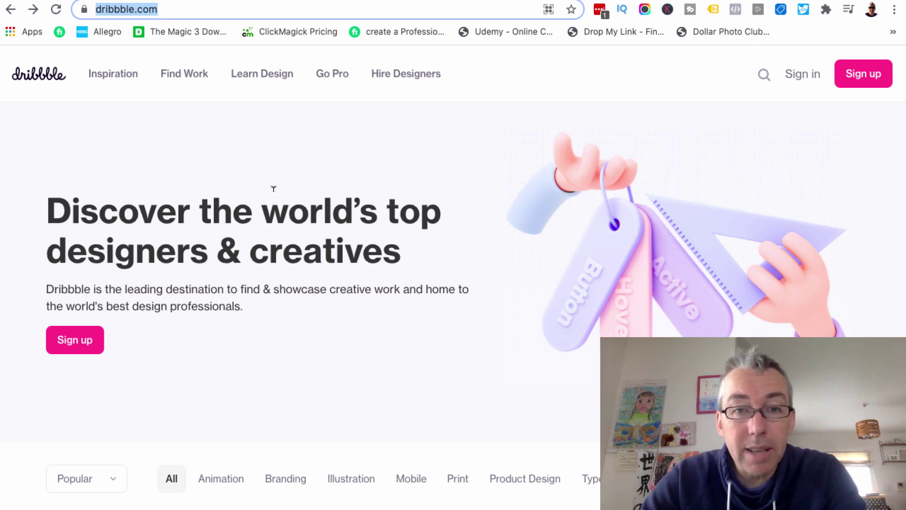
Step: Browse the Popular shot grid on the Dribbble homepage and return to the category filter bar
scroll(294, 252, down, 3)
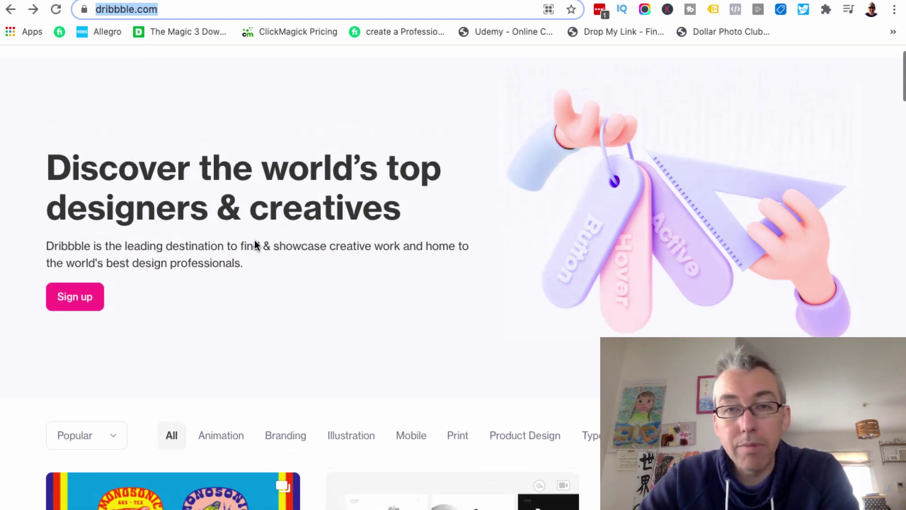
scroll(254, 241, up, 3)
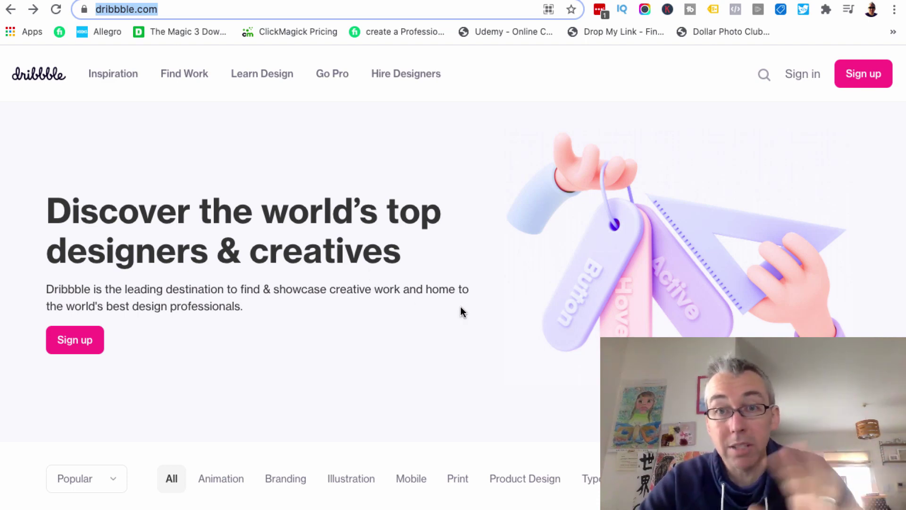
scroll(462, 311, down, 10)
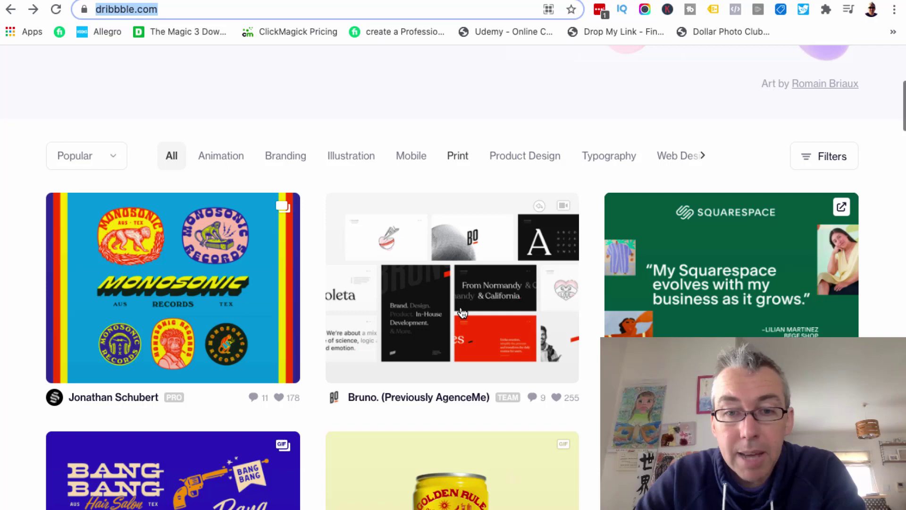
scroll(461, 311, down, 3)
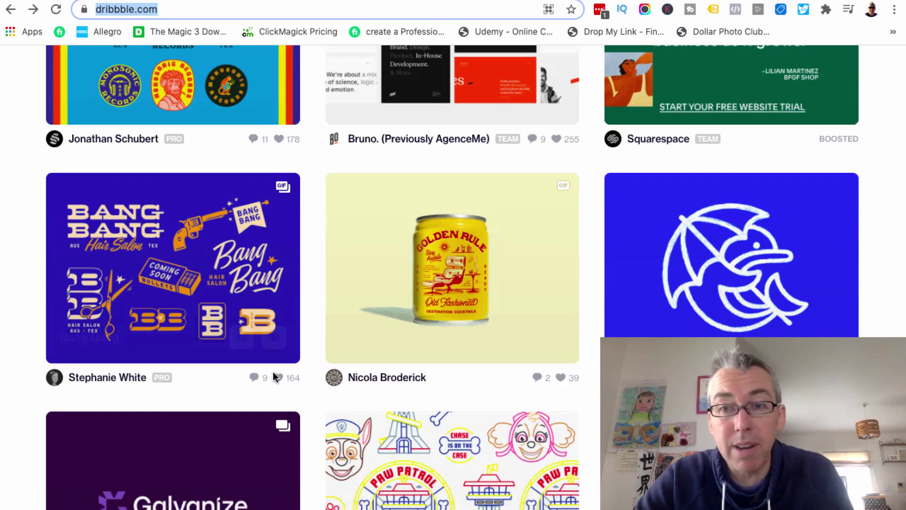
scroll(276, 376, down, 3)
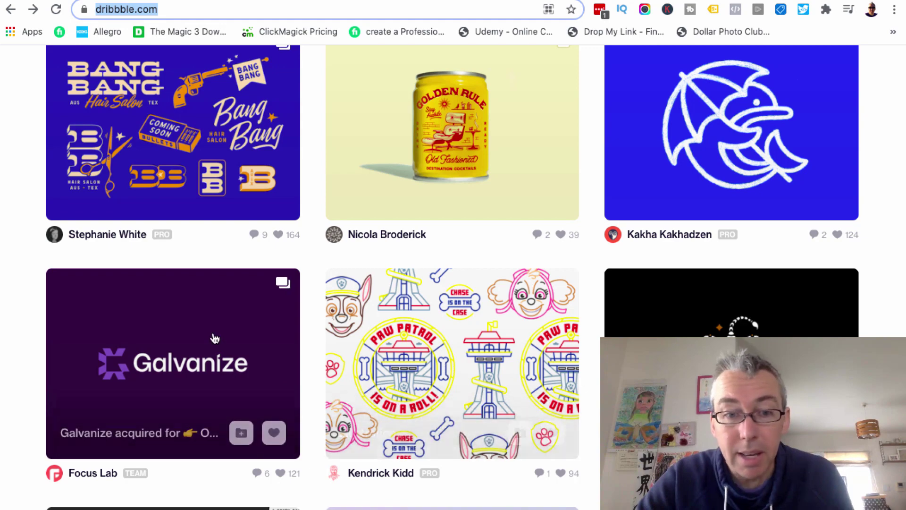
scroll(468, 347, up, 3)
scroll(468, 347, up, 4)
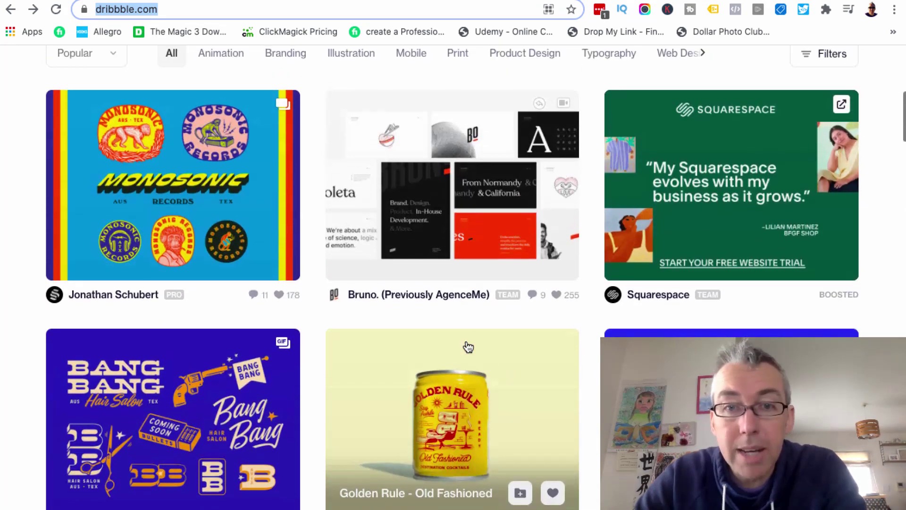
Step: Open the Bruno - Brandbook shot, check its views and tags in Shot details, and read its description
click(450, 246)
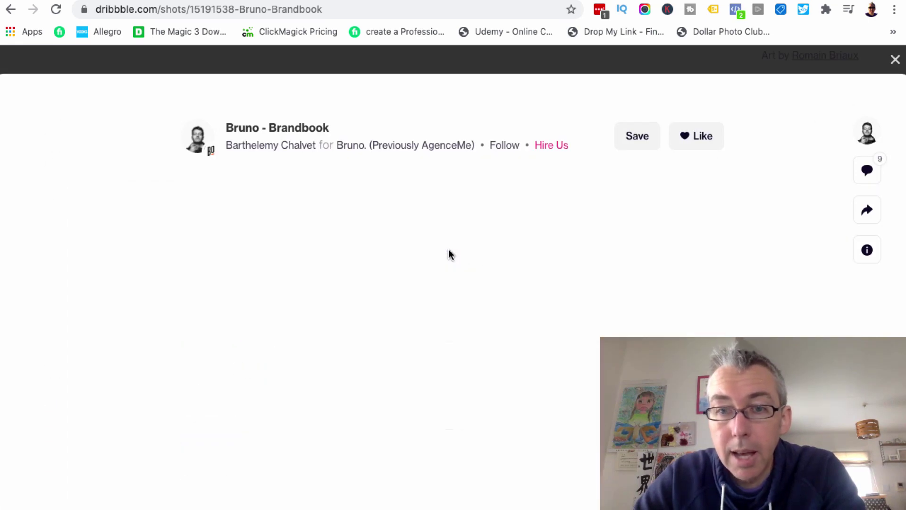
scroll(555, 388, down, 4)
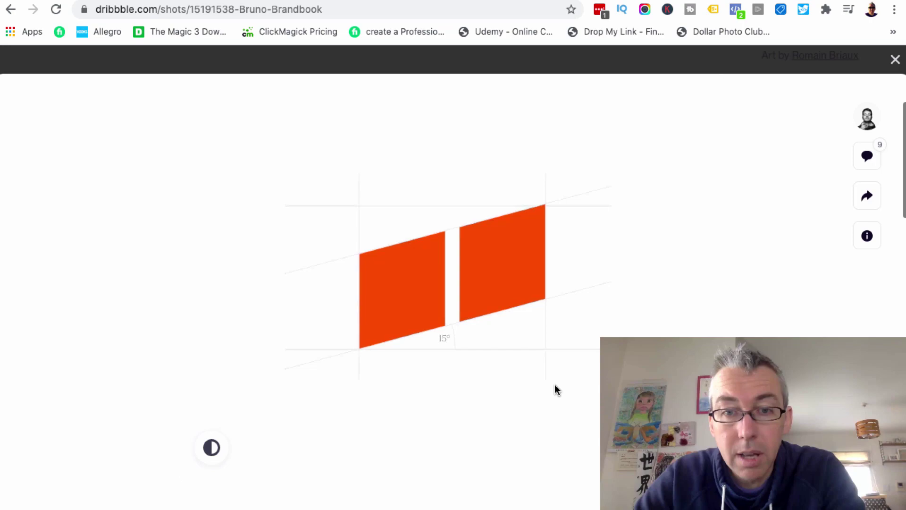
scroll(555, 388, up, 4)
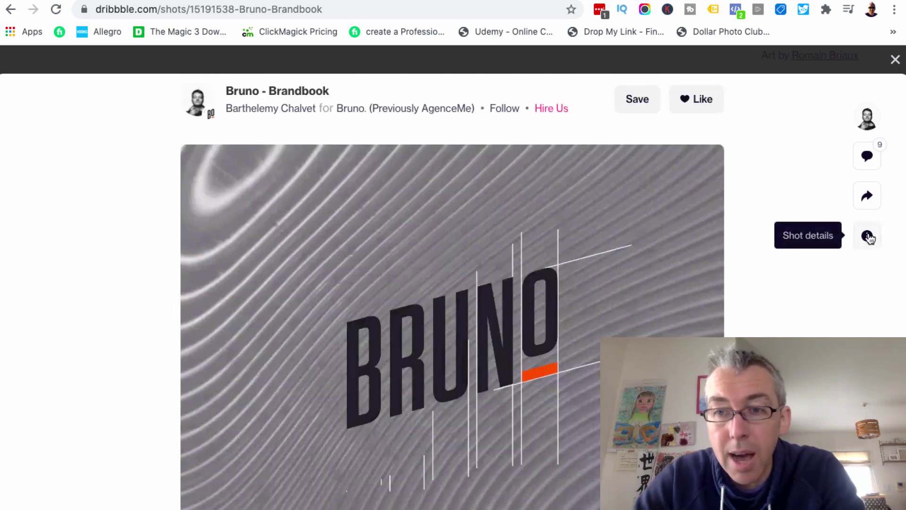
click(867, 235)
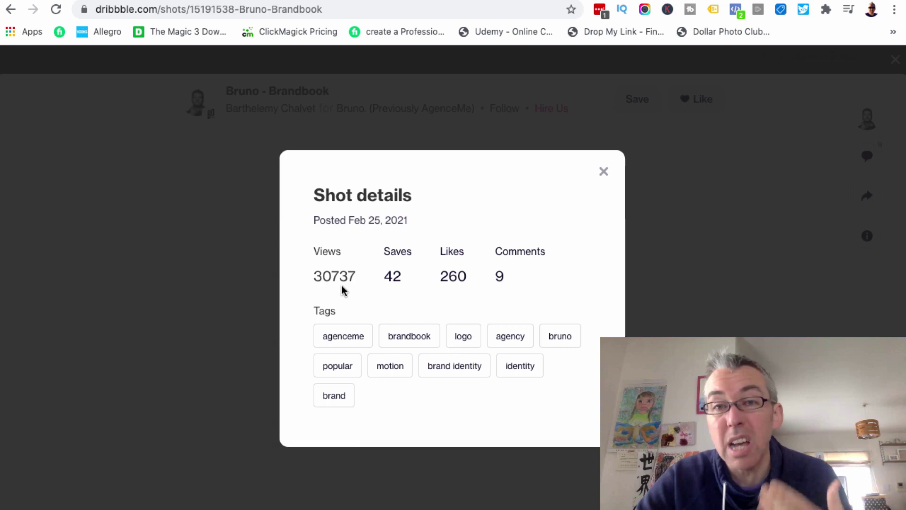
click(604, 172)
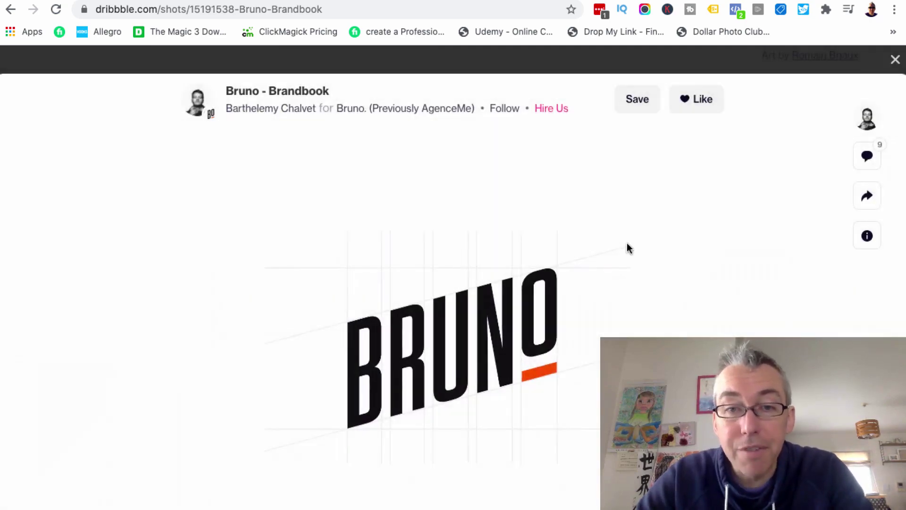
scroll(585, 345, down, 5)
scroll(585, 345, down, 3)
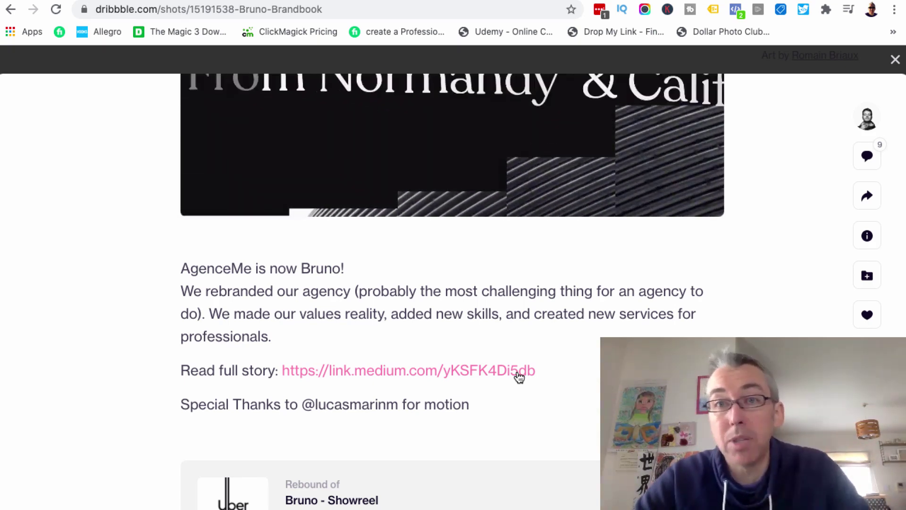
click(10, 13)
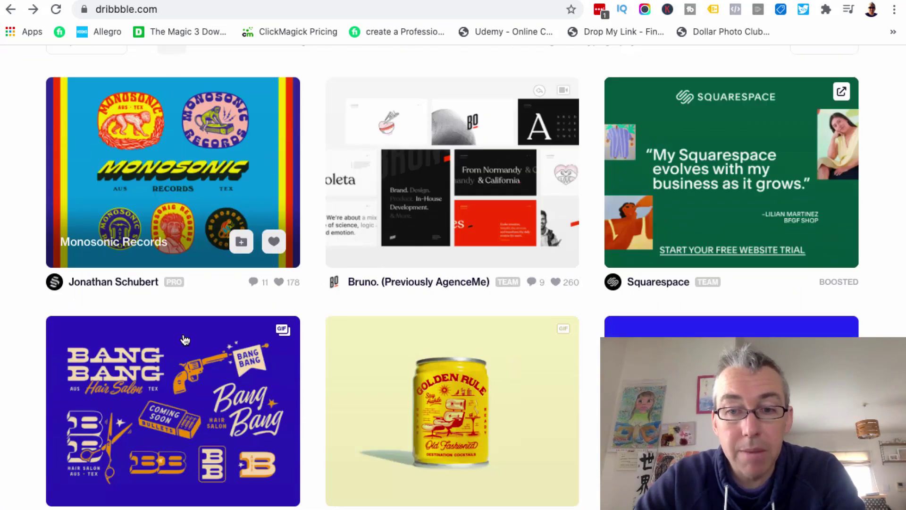
scroll(184, 340, down, 5)
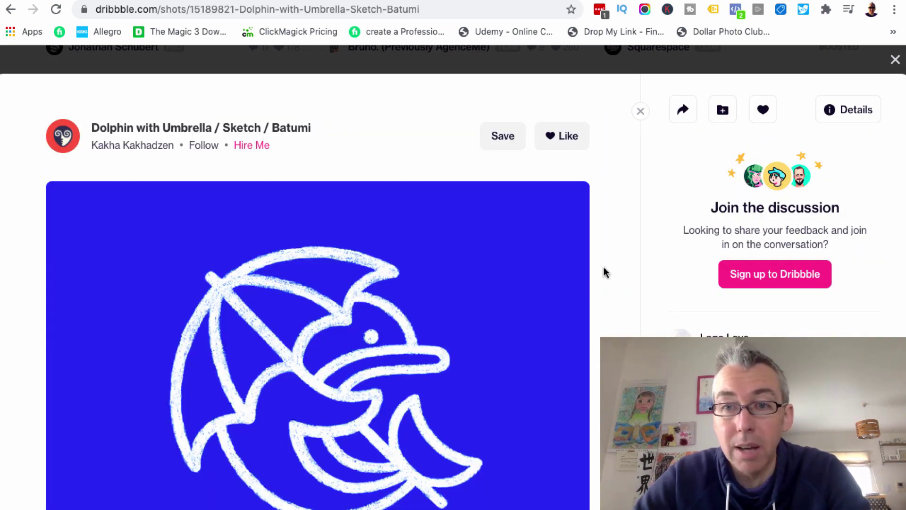
scroll(617, 285, down, 1)
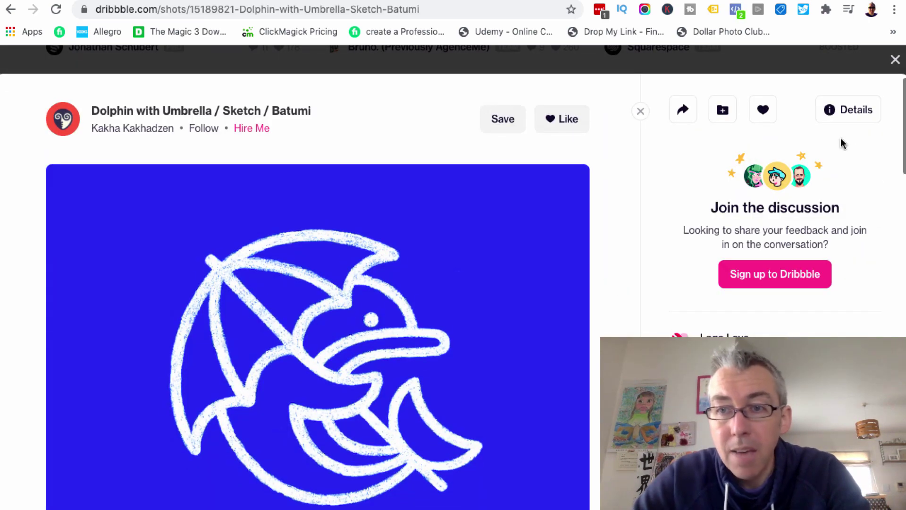
click(847, 112)
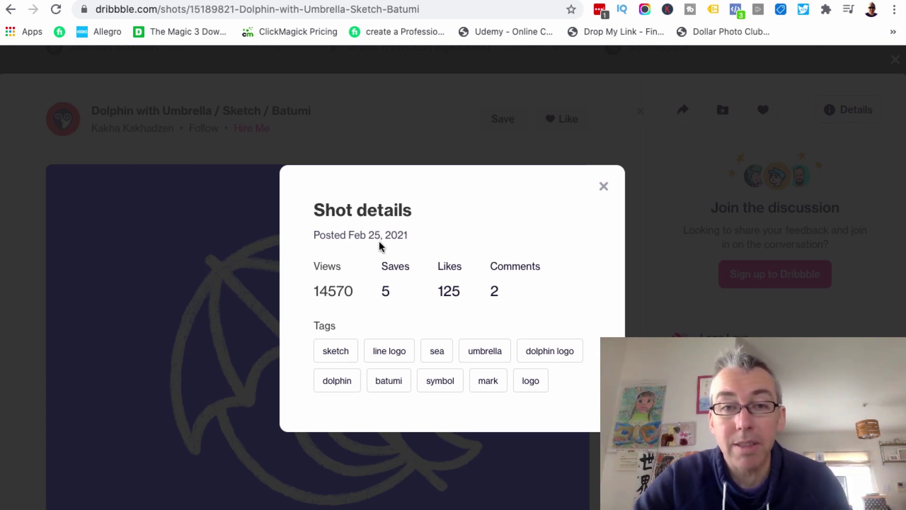
click(604, 187)
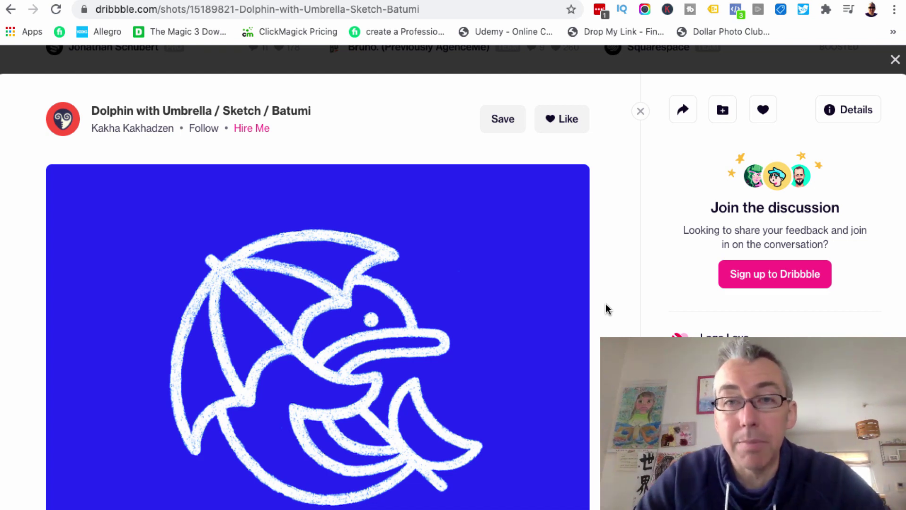
Step: Close the shot overlay and sign in to Dribbble with the autofilled sign-in form
click(895, 60)
scroll(830, 185, up, 5)
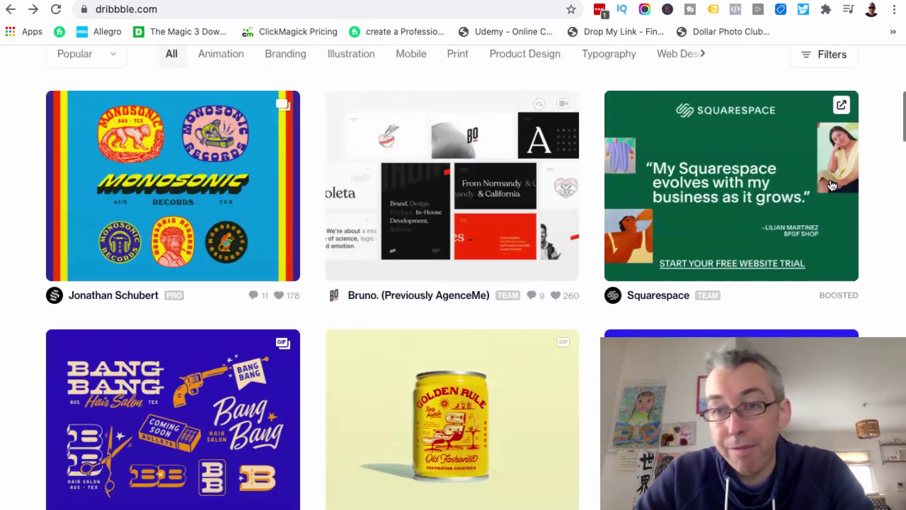
scroll(832, 185, up, 9)
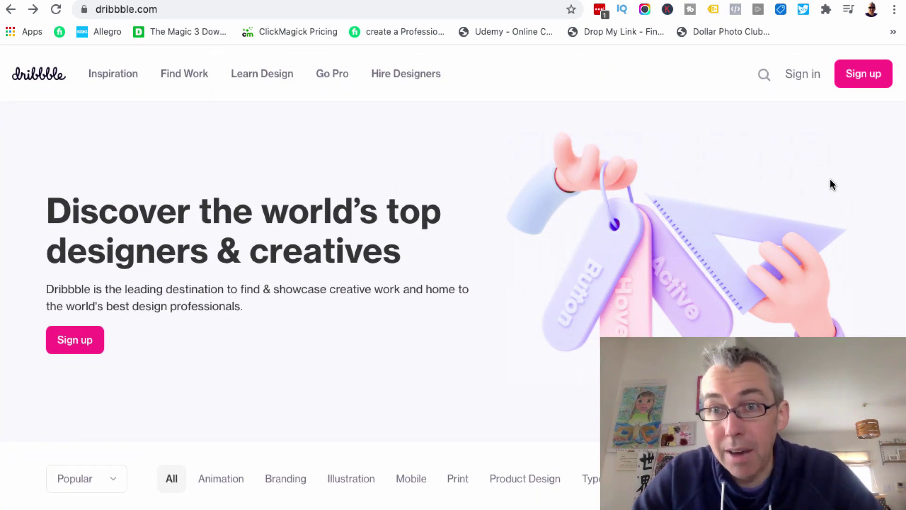
click(864, 86)
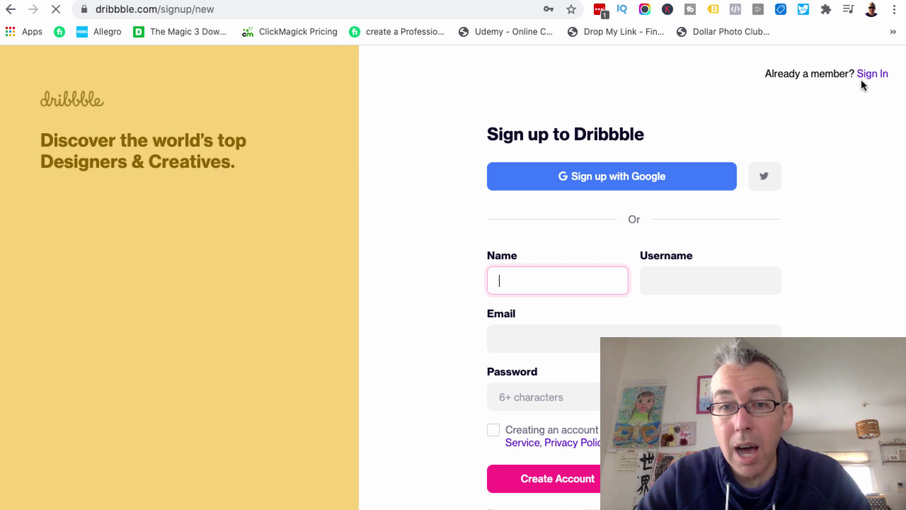
click(874, 74)
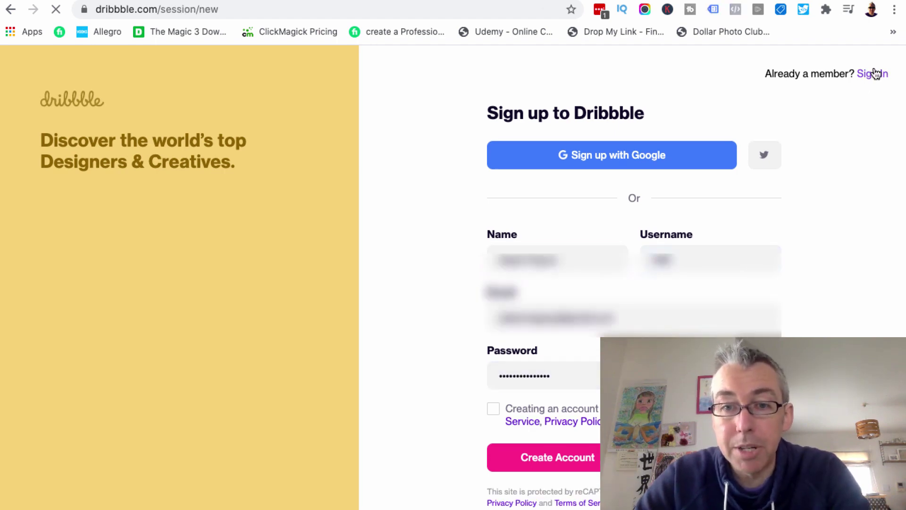
click(558, 453)
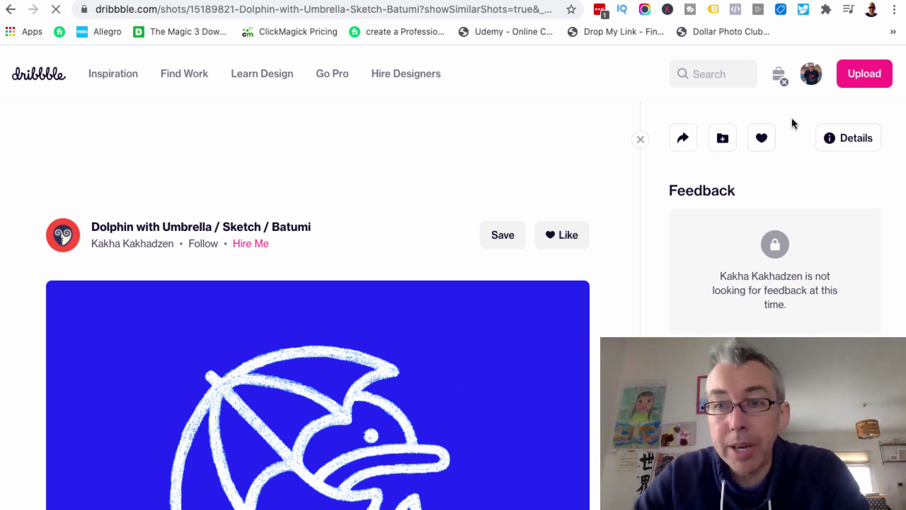
Step: Go to your own profile from the avatar menu and view its single shot, YouTube Ads Kickstart
mouse_move(794, 125)
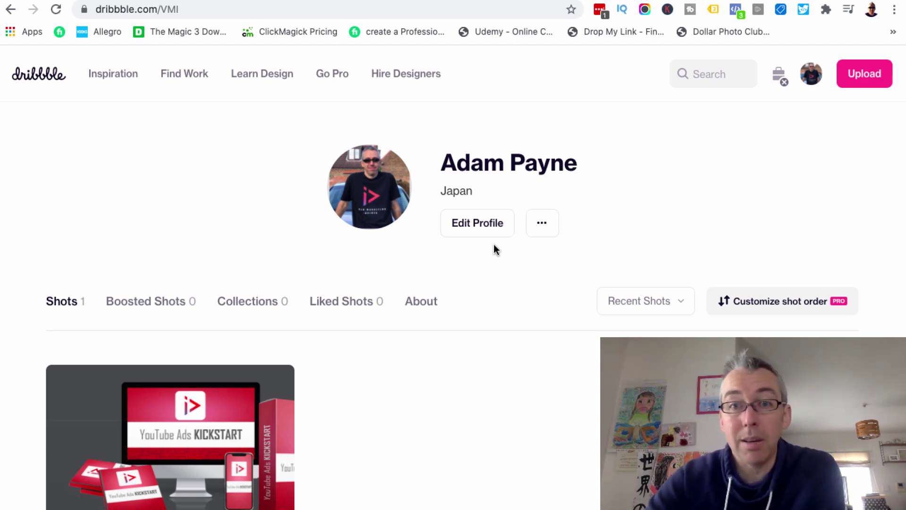
scroll(324, 310, down, 3)
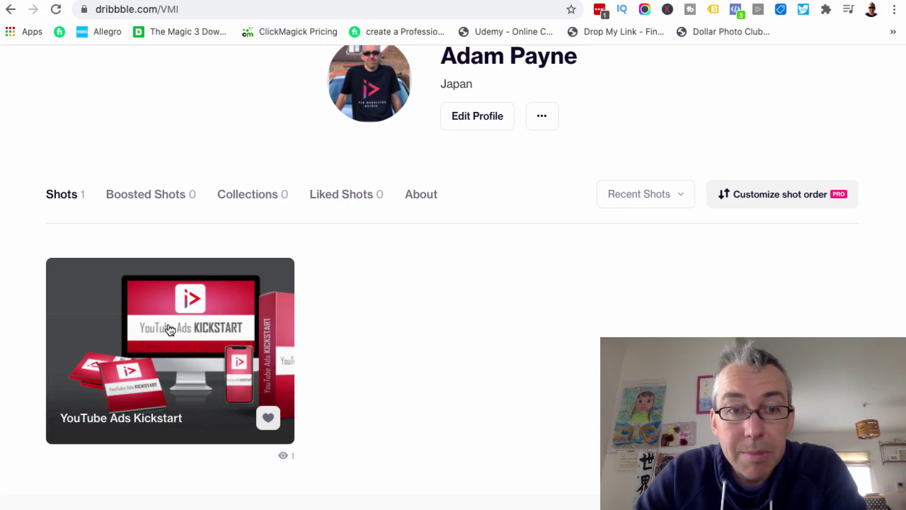
scroll(170, 328, up, 3)
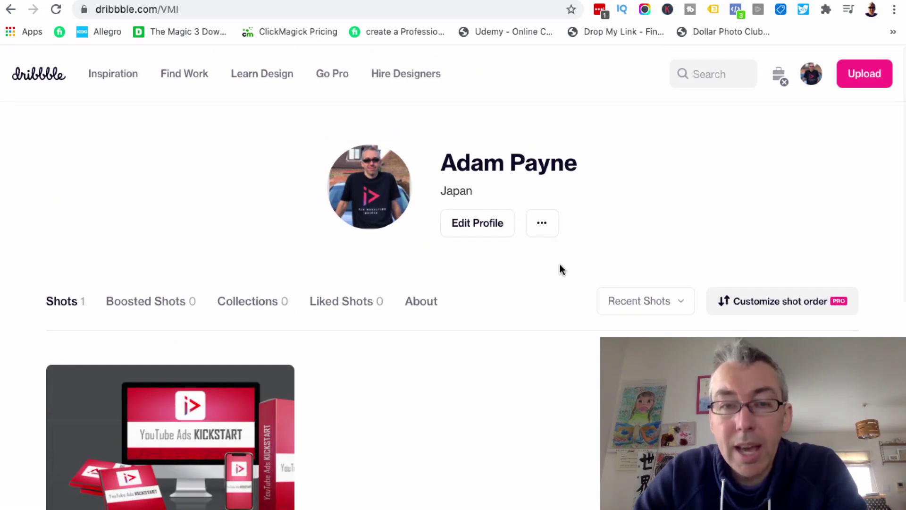
Step: Start a new shot from the pink Upload button to reach the Publish your Shot page
click(864, 82)
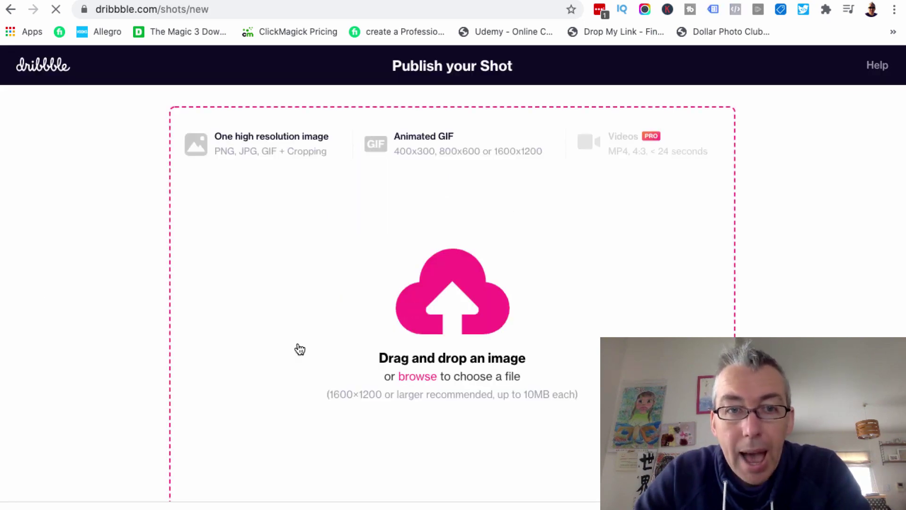
scroll(297, 348, down, 1)
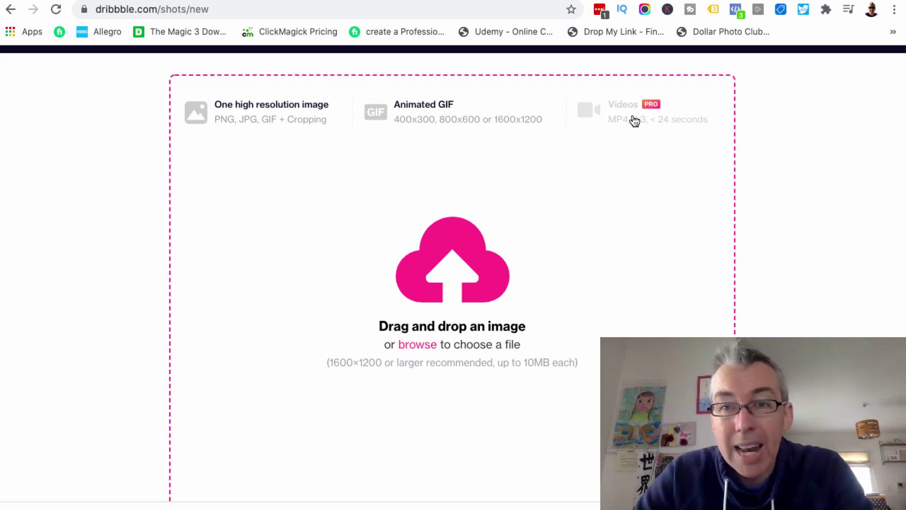
mouse_move(635, 113)
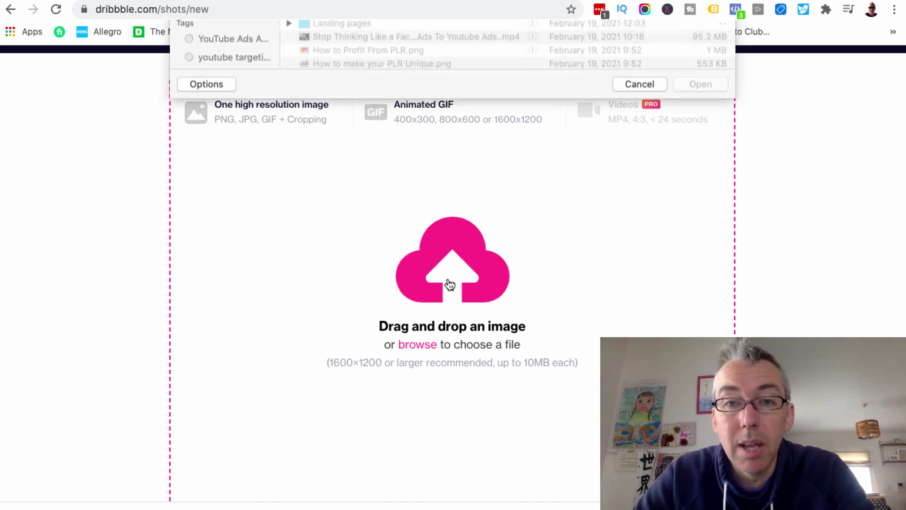
click(345, 91)
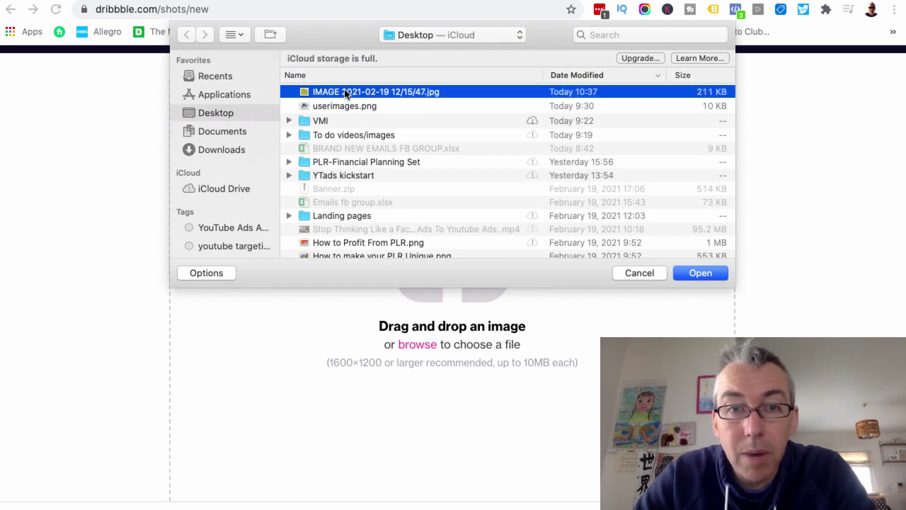
click(701, 272)
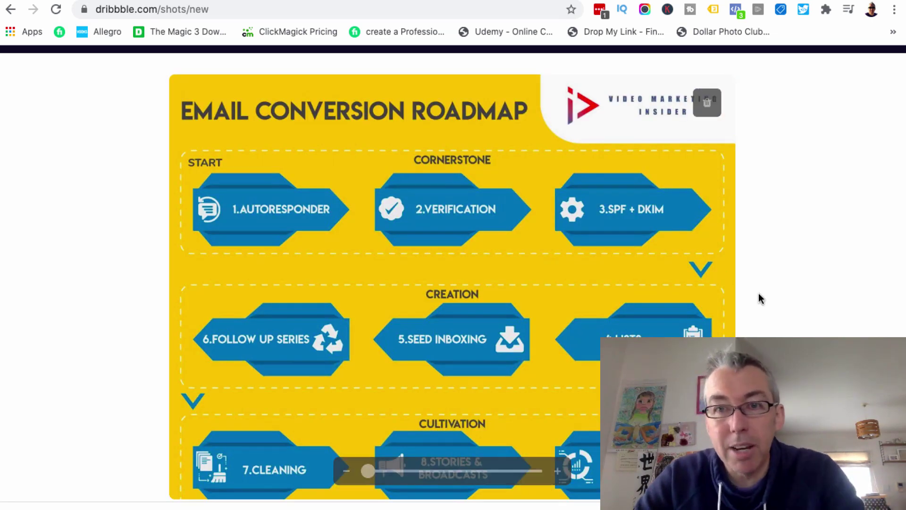
Step: Replace the default file-name title with 'Email Marketing and Conversions roadmap'
scroll(759, 297, down, 5)
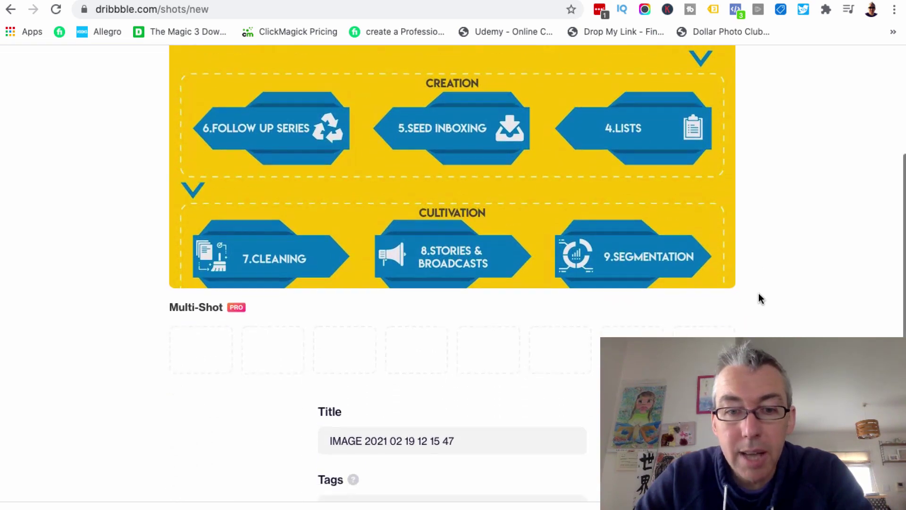
scroll(760, 298, down, 1)
drag(465, 414, 329, 411)
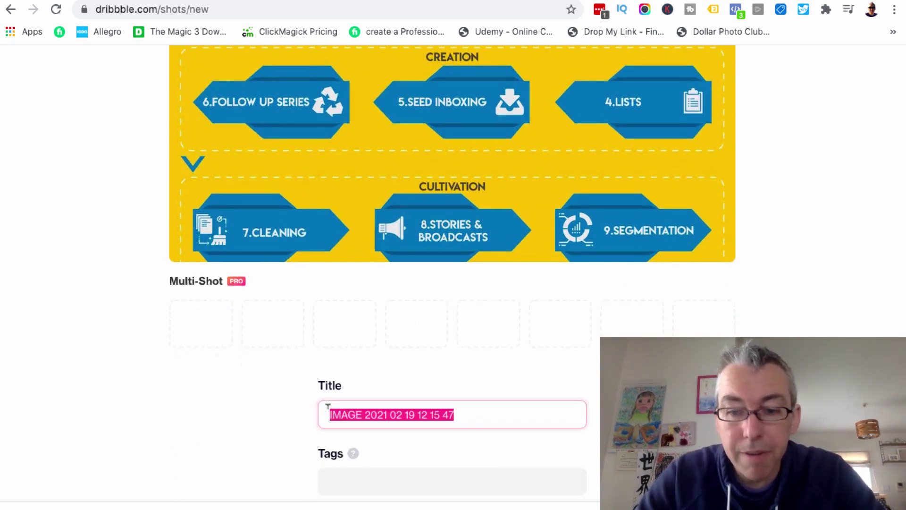
key(BackSpace)
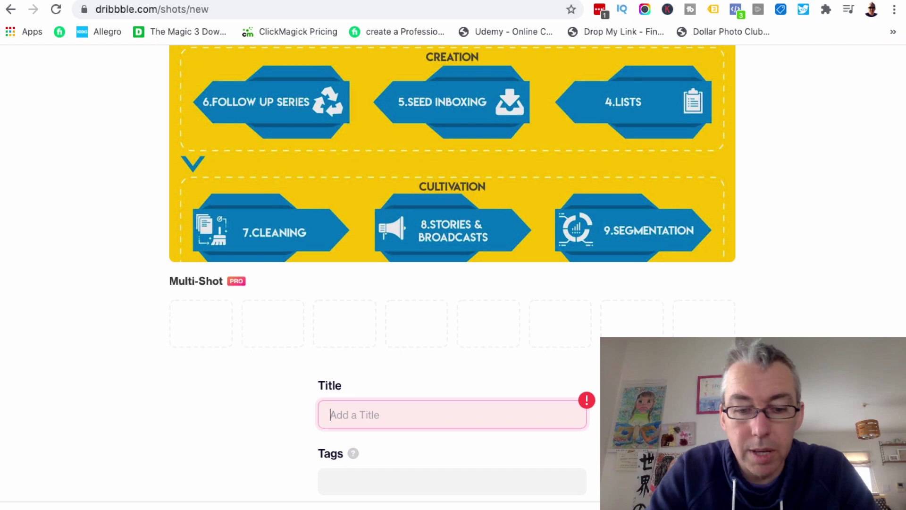
text(Email Mar)
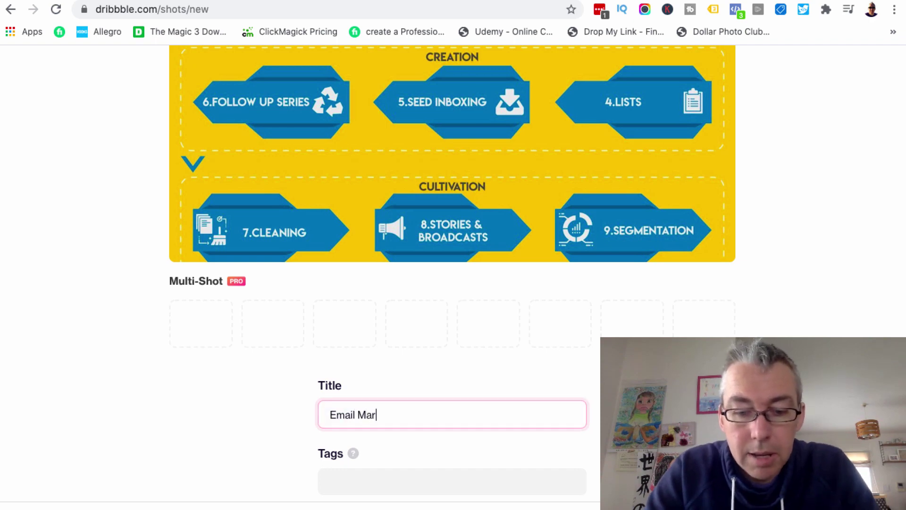
text(keting and C)
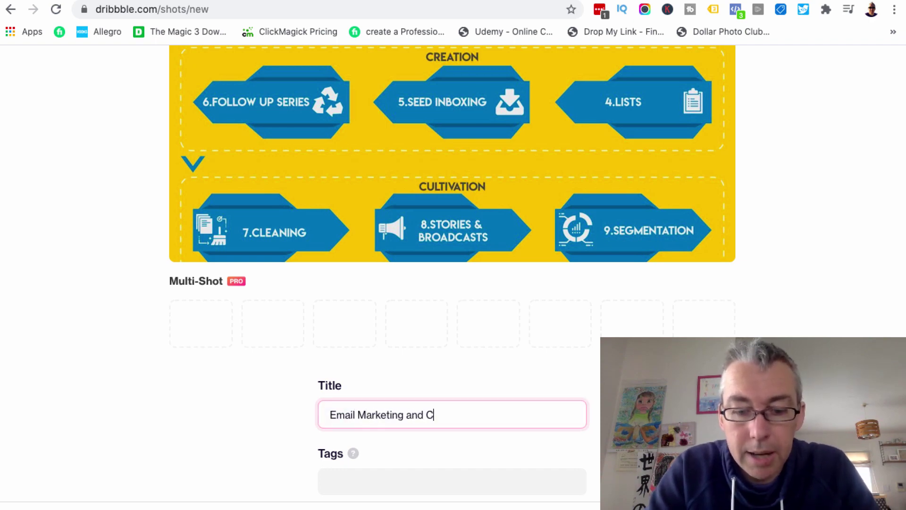
text(onversions r)
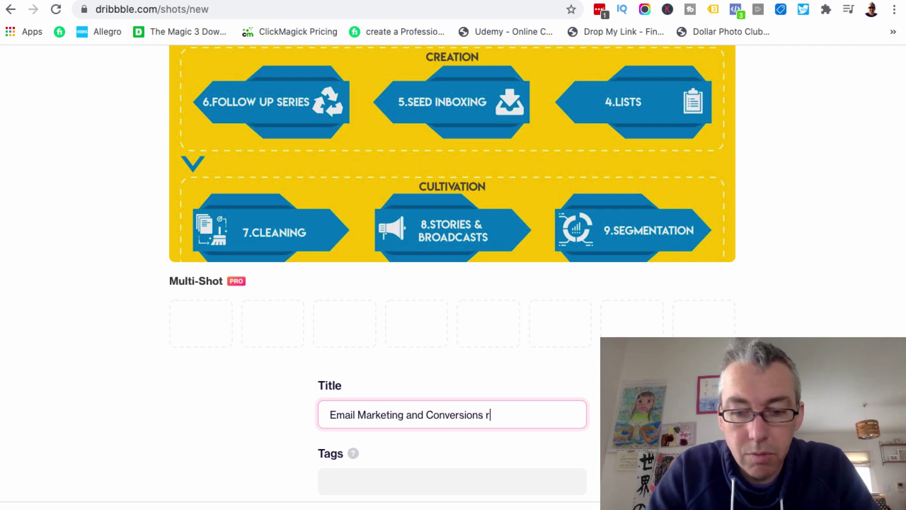
text(oadmap)
scroll(326, 411, down, 1)
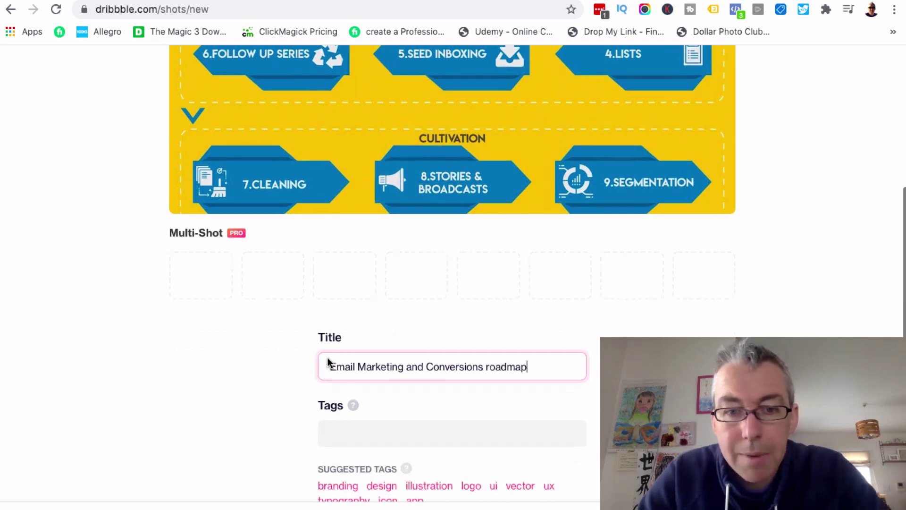
scroll(328, 363, down, 2)
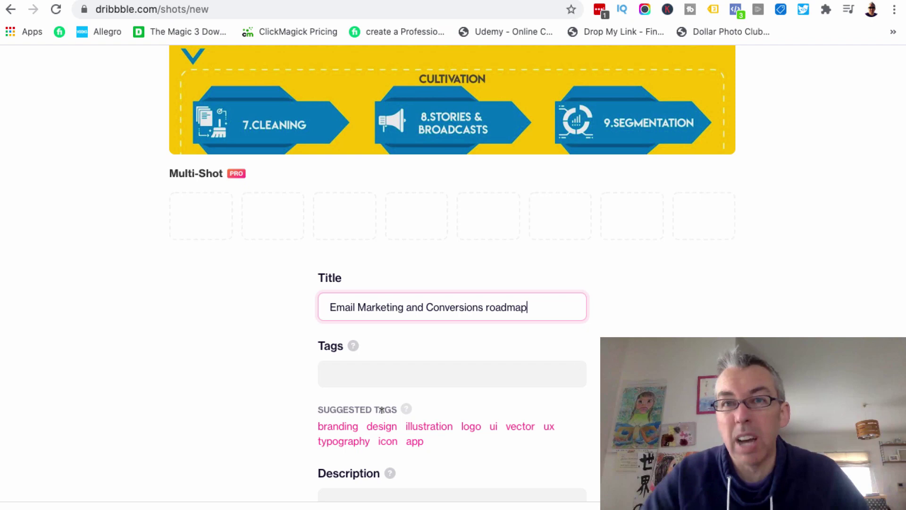
mouse_move(408, 409)
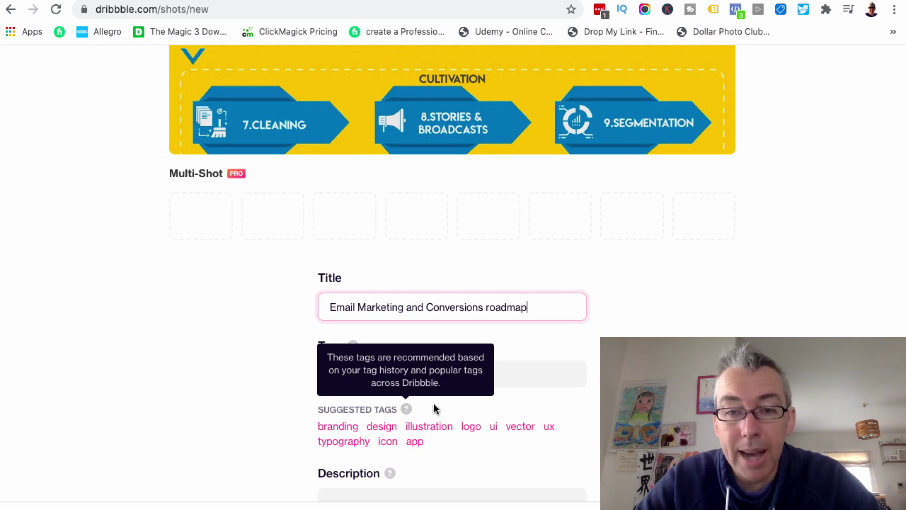
Step: Add the tags email, marketing and conversions to the new shot
click(436, 367)
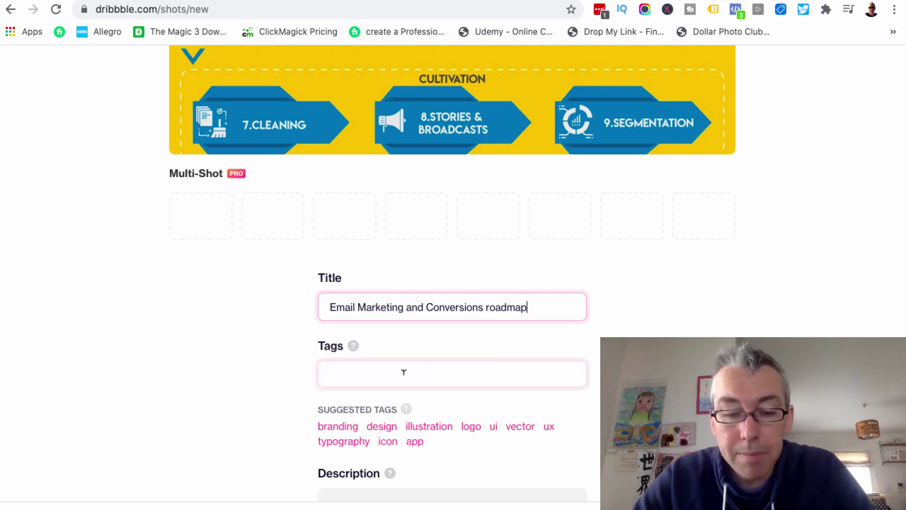
text(eamil)
key(BackSpace)
key(BackSpace)
key(BackSpace)
key(BackSpace)
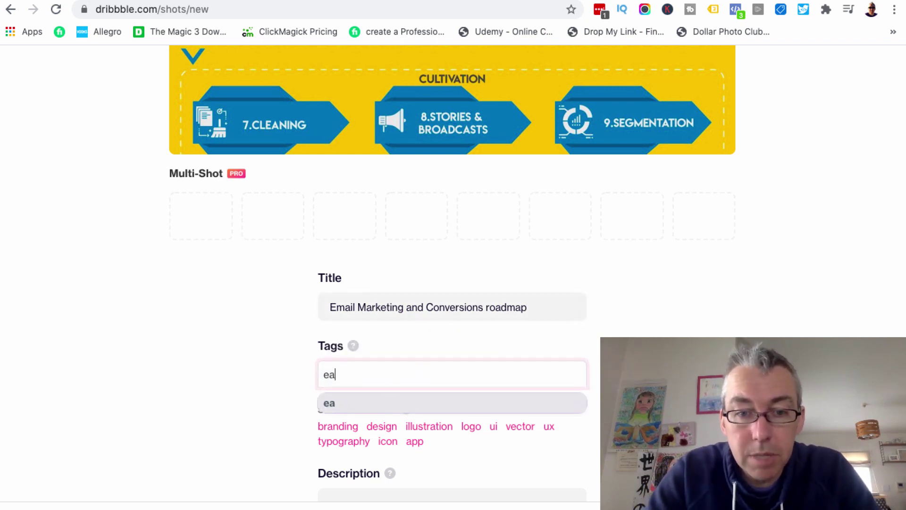
text(mail)
key(Return)
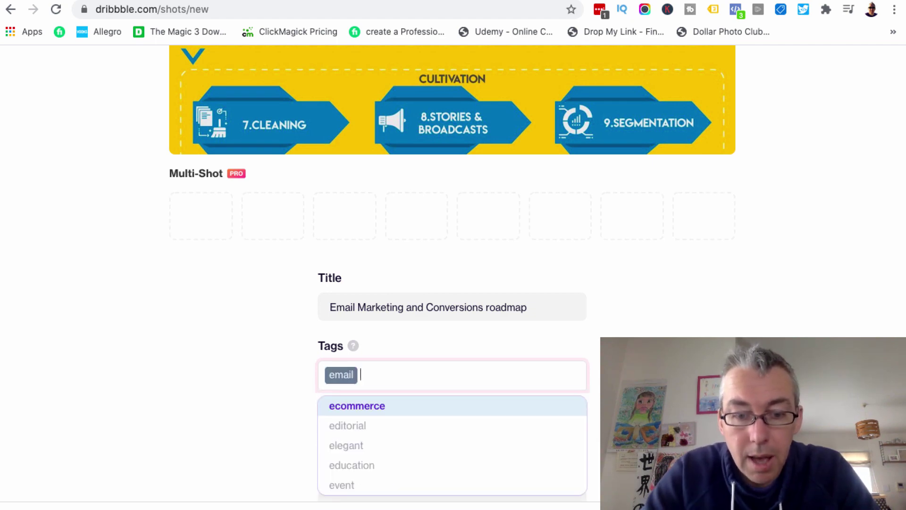
text(marketing)
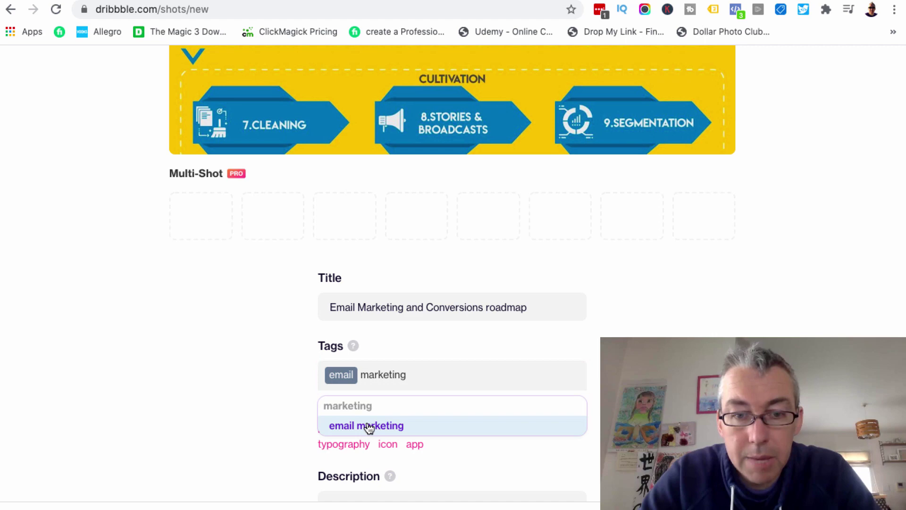
click(368, 430)
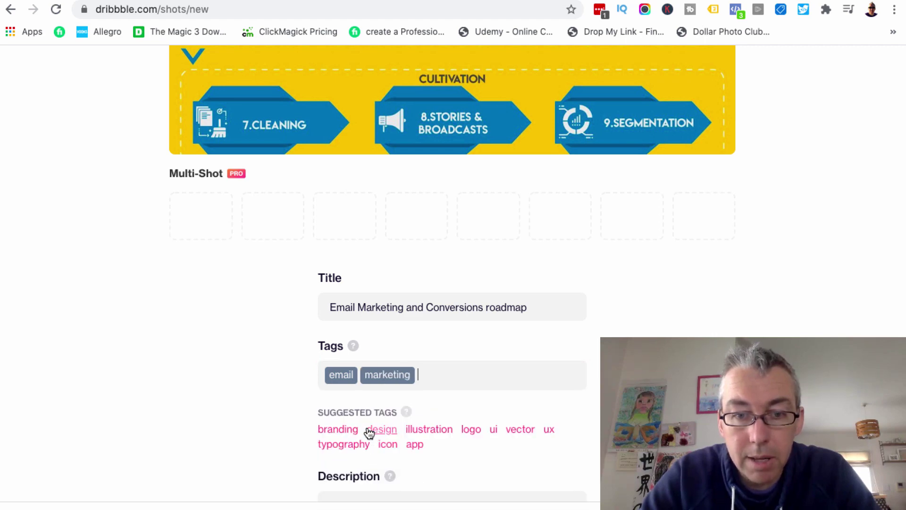
text(conversio)
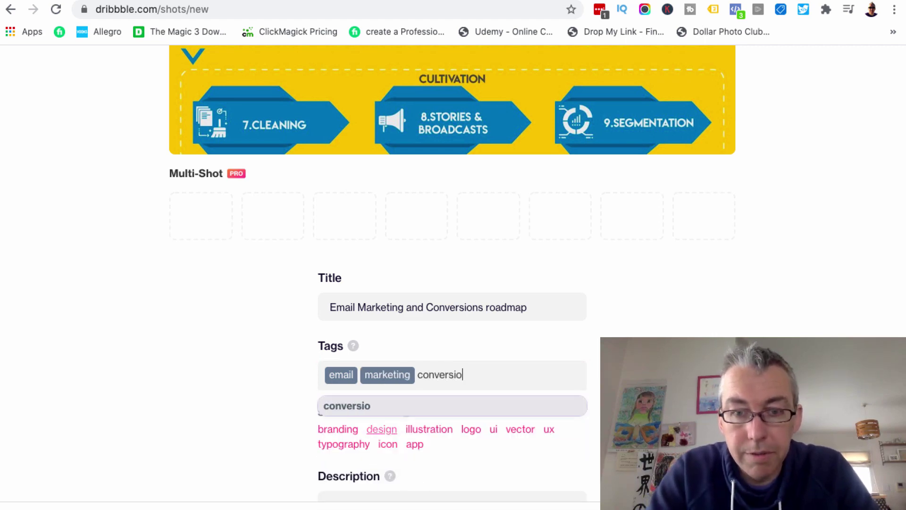
text(ns)
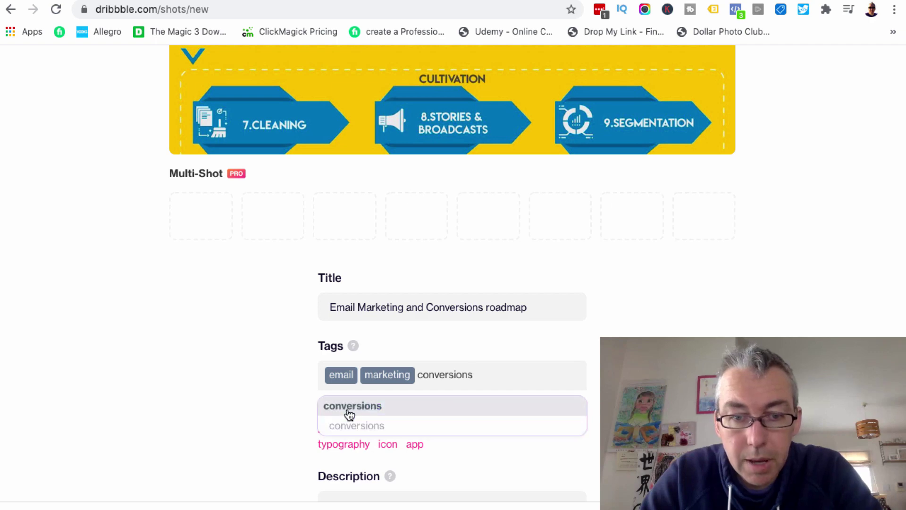
click(349, 427)
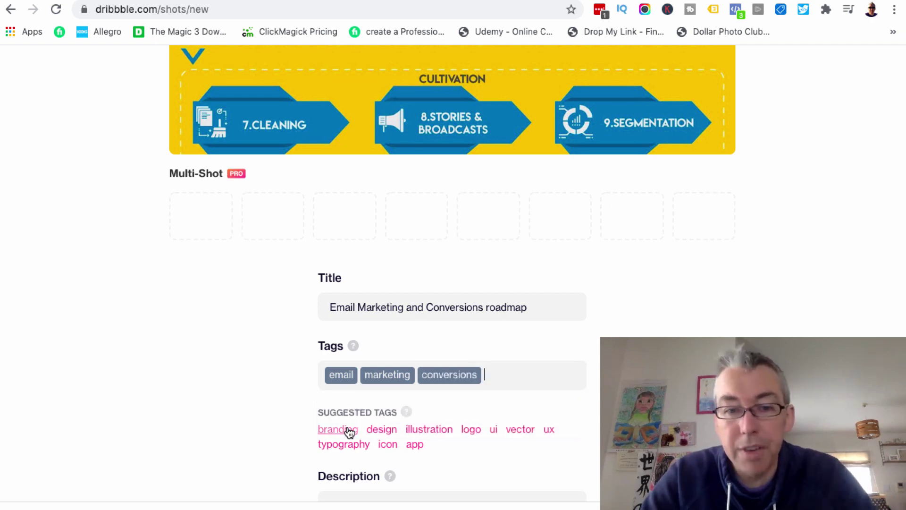
scroll(349, 431, down, 3)
click(348, 423)
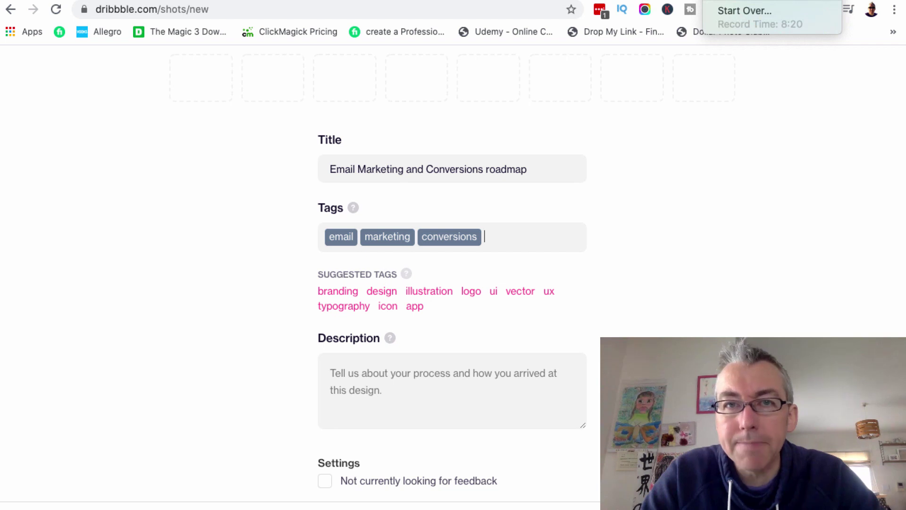
Step: Paste the prepared email conversion roadmap description and correct the typo 'hep' to 'help'
key(Tab)
text(This is a graphical representation for video marketing insider members that hep understand the process of inboxing and then getting email conversions....  https://videomarketinginsider.com/)
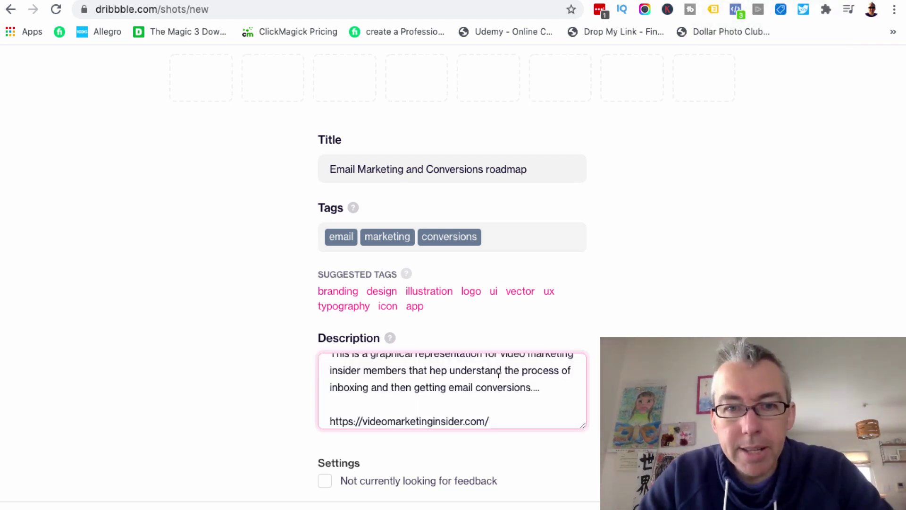
scroll(499, 374, up, 2)
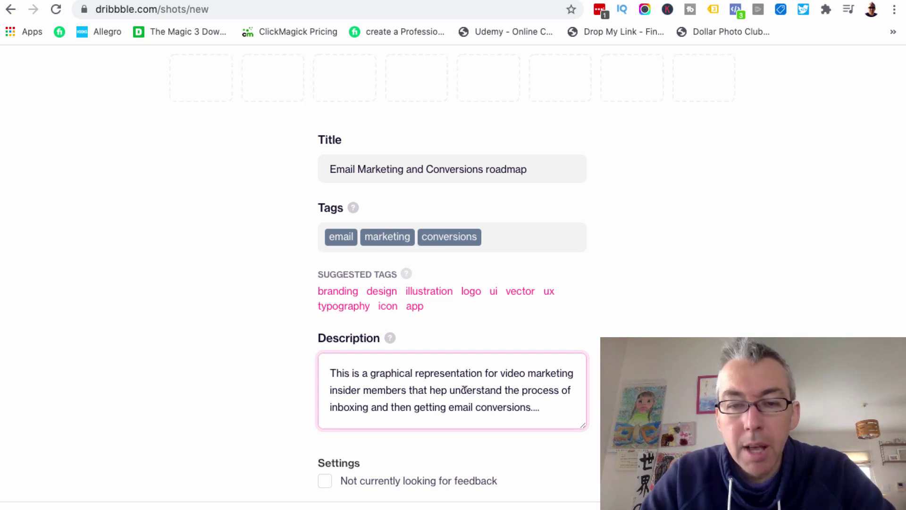
click(442, 390)
text(l)
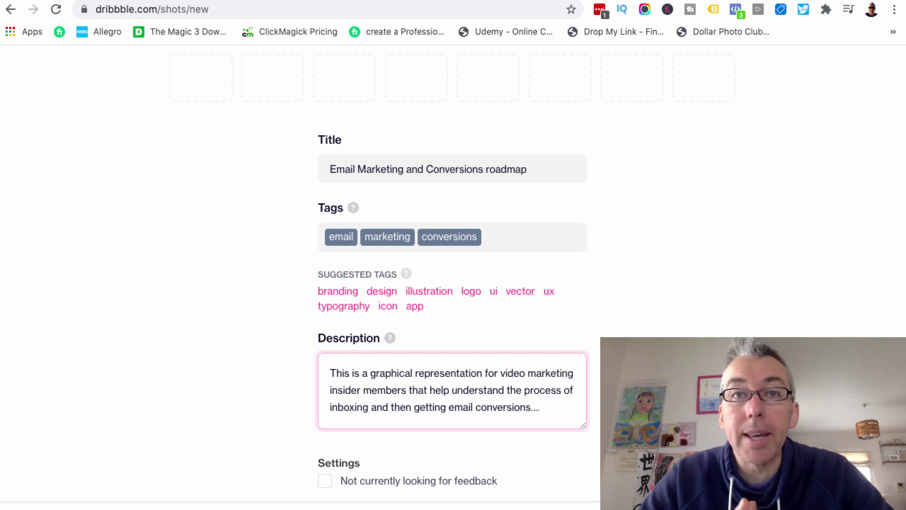
click(549, 399)
key(Return)
key(Return)
text(https://videomarketinginsider.com/)
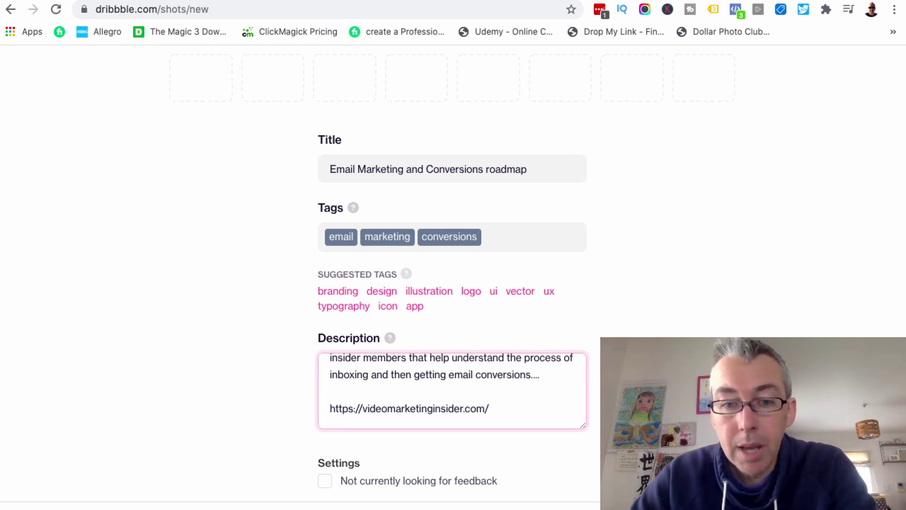
scroll(578, 364, down, 2)
scroll(494, 401, down, 1)
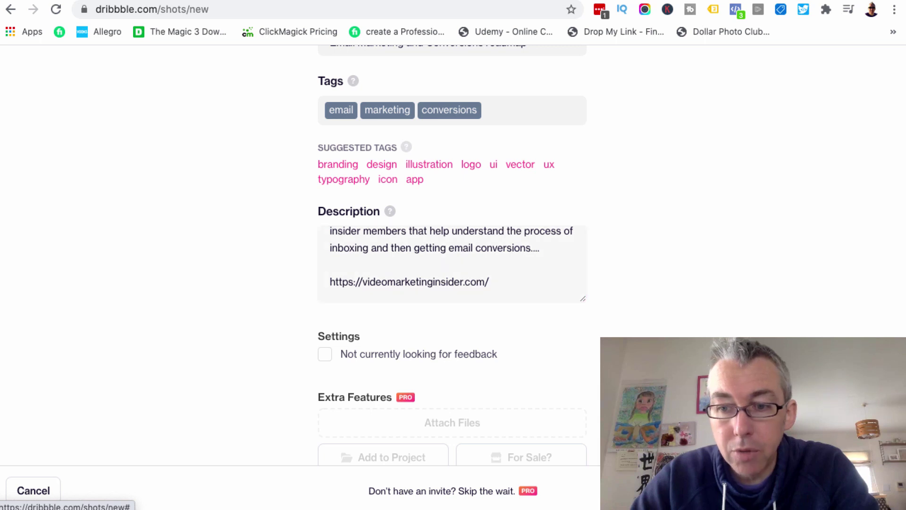
Step: Publish the 'Email Marketing and Conversions roadmap' shot and review its image, description and link on the live page
click(850, 491)
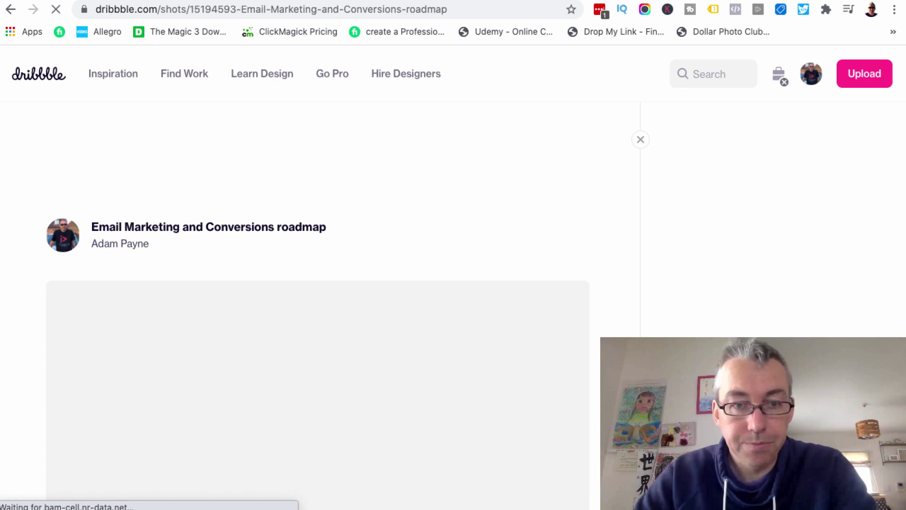
scroll(537, 394, down, 3)
scroll(537, 394, down, 5)
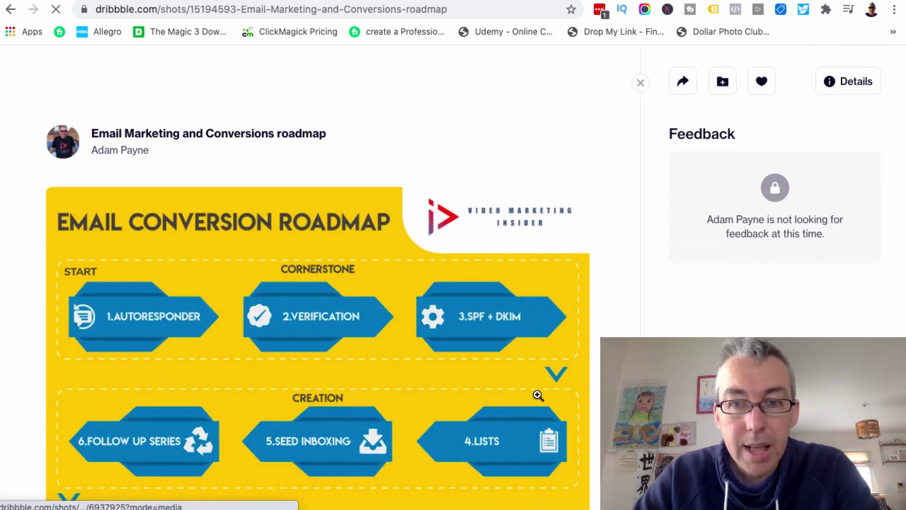
scroll(537, 394, down, 1)
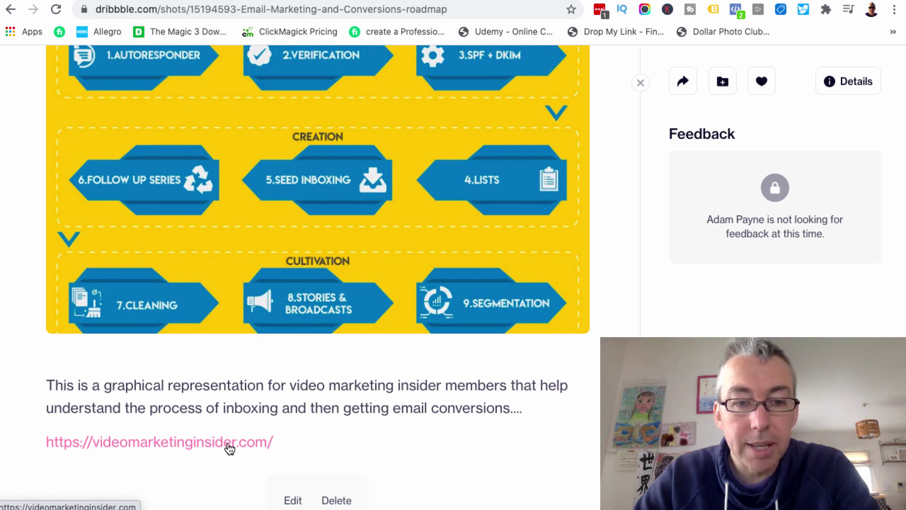
scroll(540, 383, up, 4)
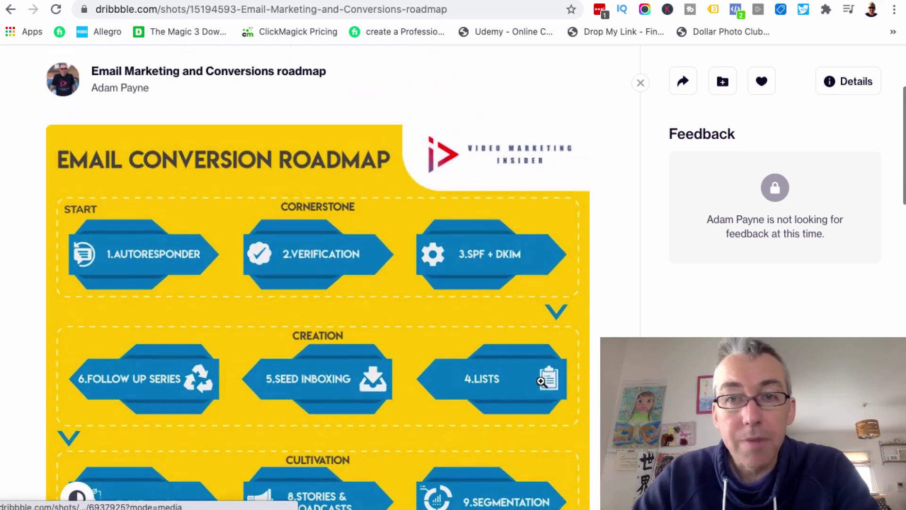
scroll(541, 381, up, 3)
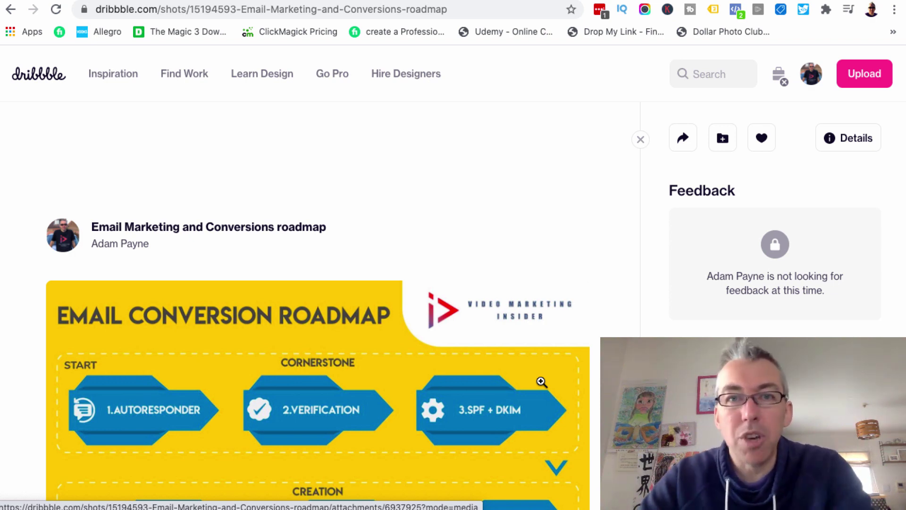
Step: Open the Go Pro pricing plans and compare monthly prices (Pro $12, Pro Business $20) with yearly billing
click(332, 75)
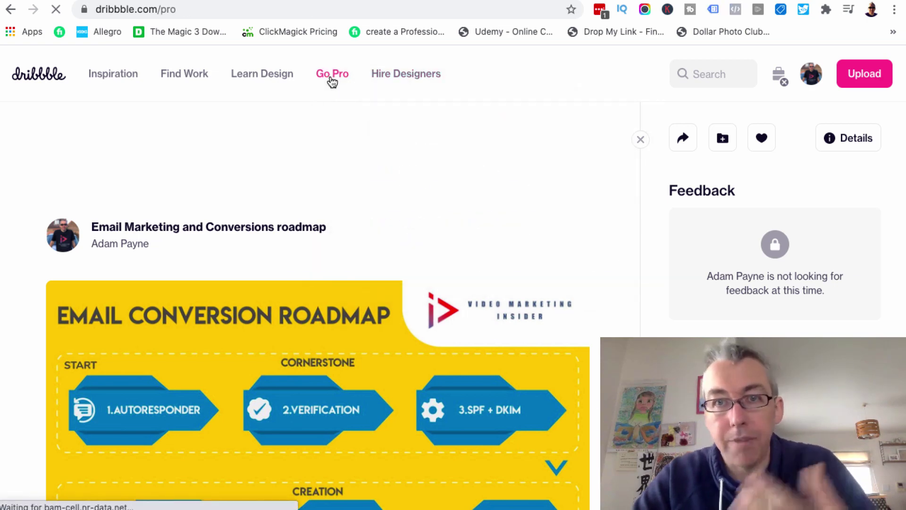
scroll(330, 81, down, 6)
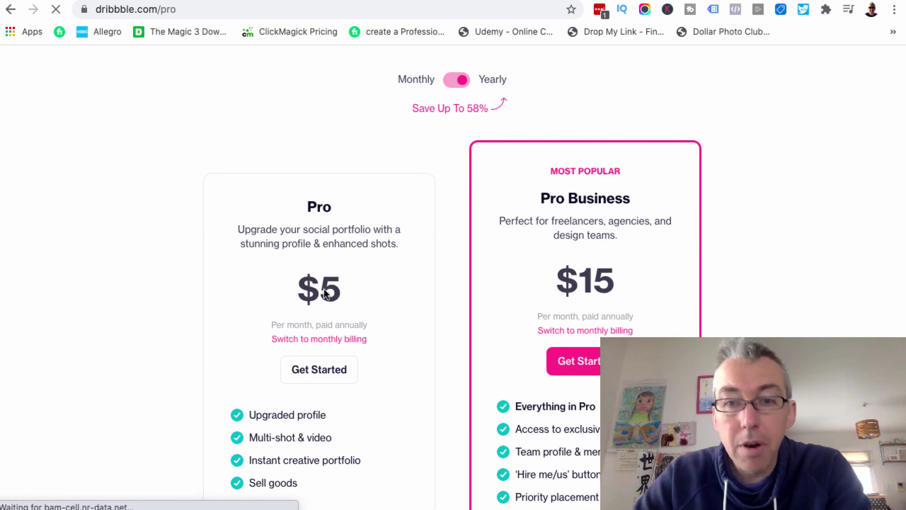
scroll(361, 288, down, 2)
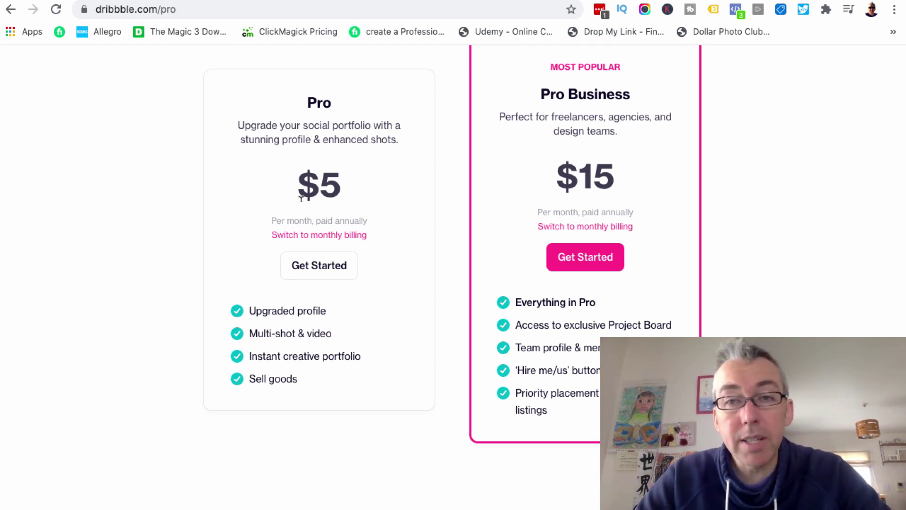
scroll(301, 199, up, 3)
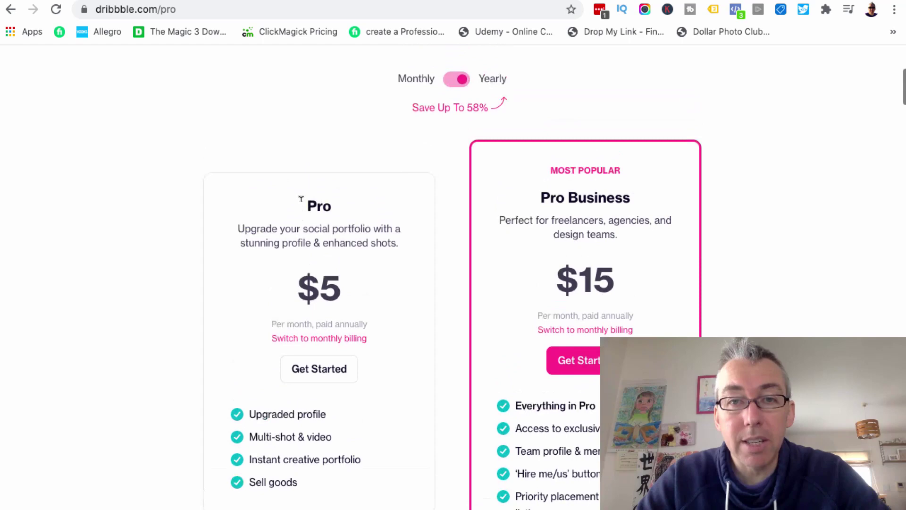
click(457, 85)
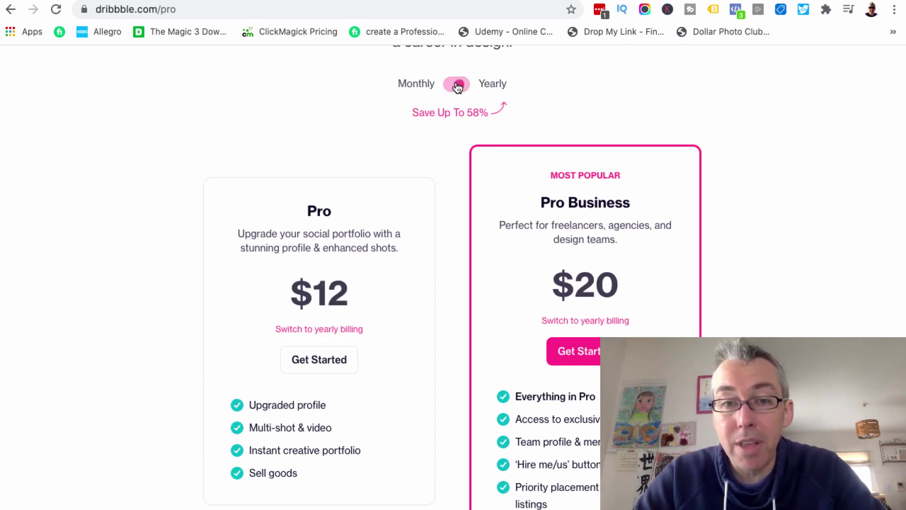
click(454, 85)
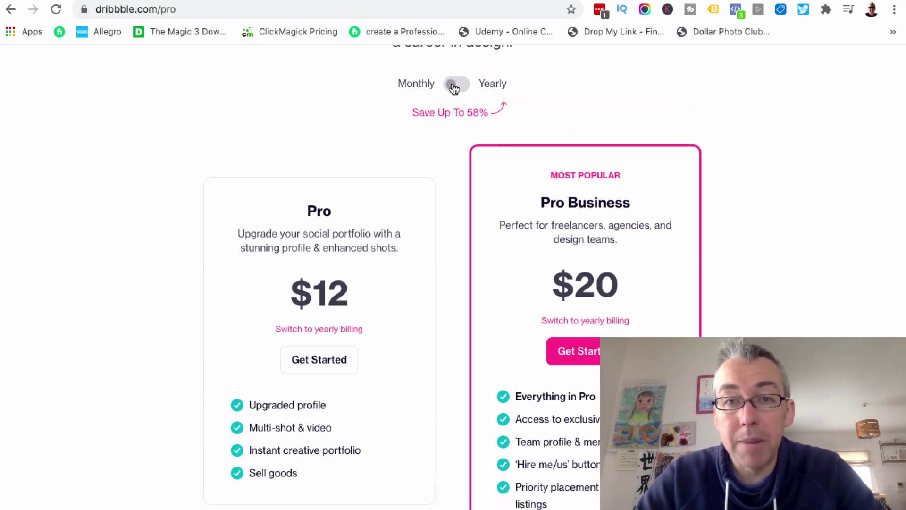